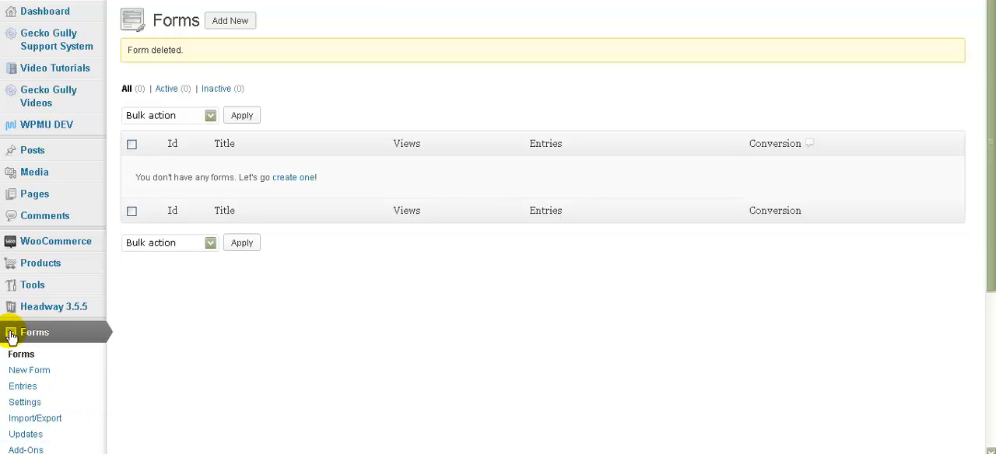
Step: Create a new form titled "Class details" with the description "Please fill in the following to give us more information"
click(242, 22)
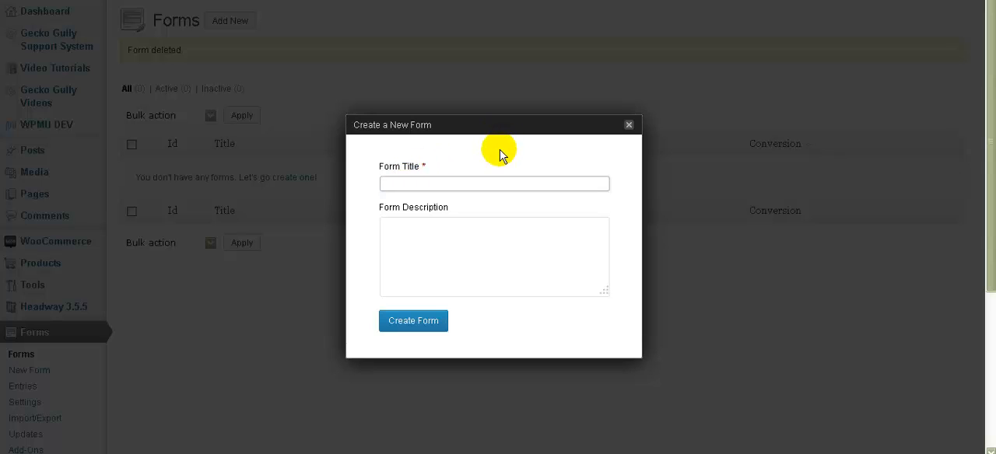
text(Class details)
click(412, 236)
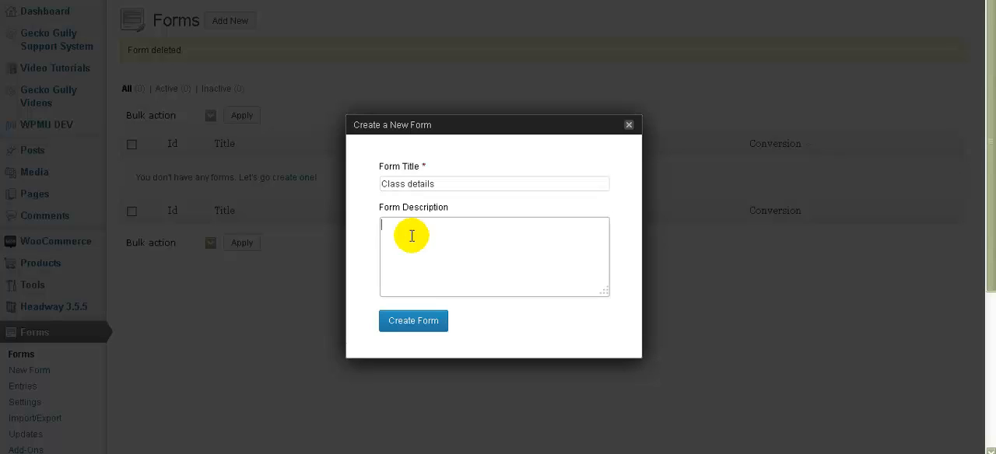
text(Please fill in the following to g)
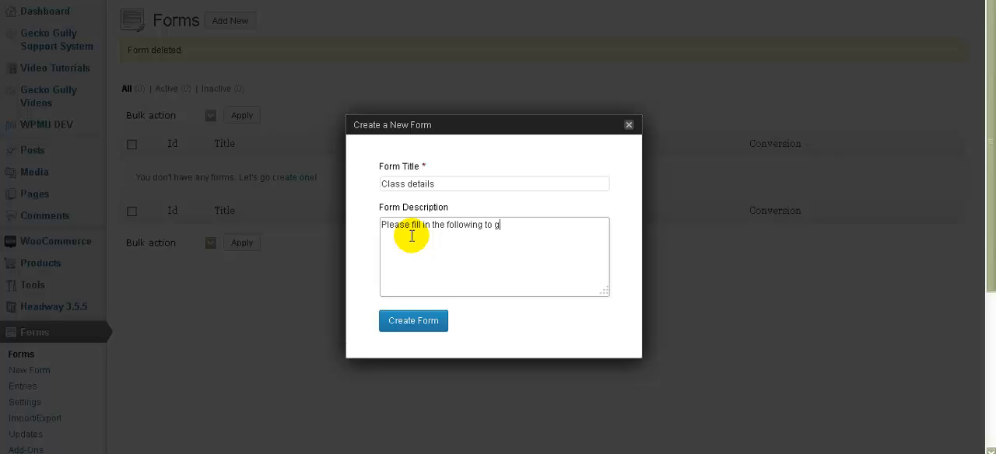
text(ive us more information)
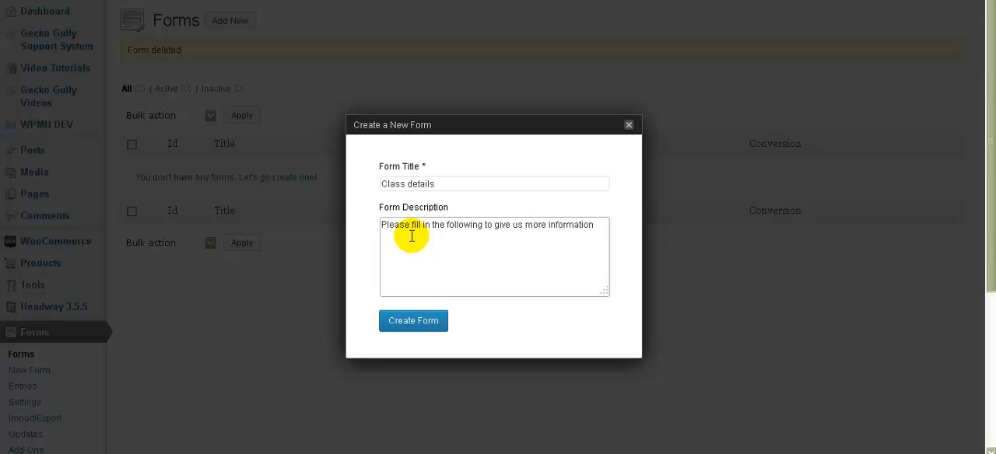
click(413, 327)
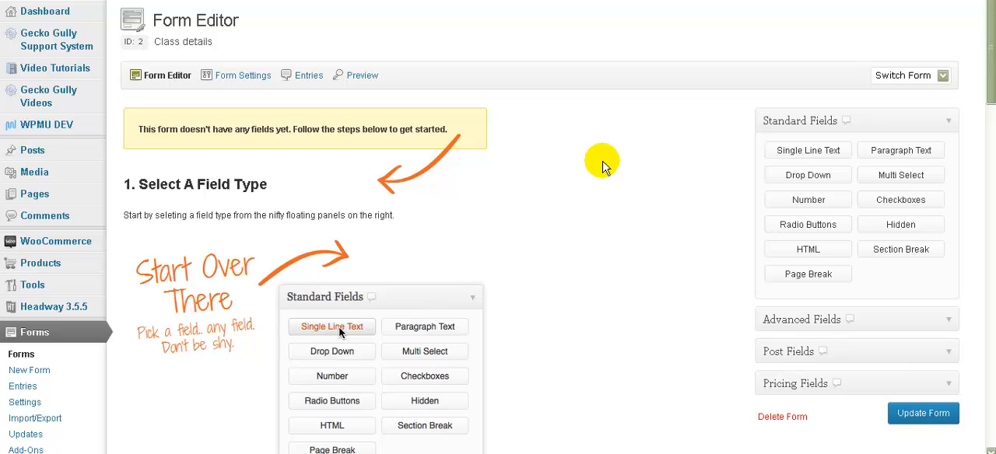
Step: Add a Radio Buttons field to the form and label it "What is your level of patchworking experience?"
scroll(603, 164, down, 4)
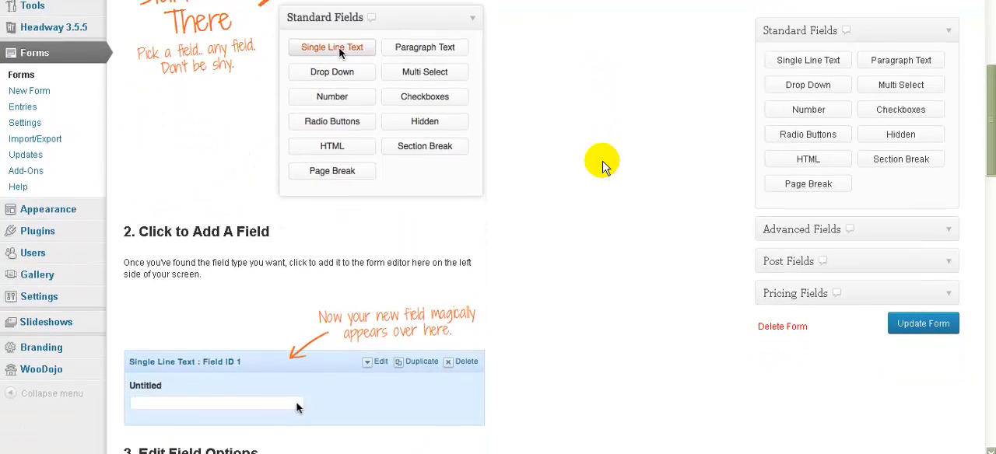
scroll(603, 164, down, 6)
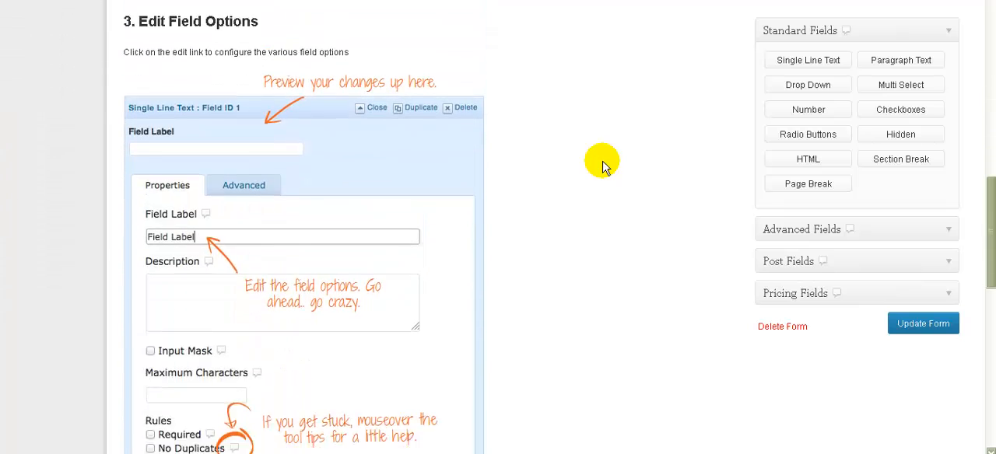
scroll(604, 165, down, 5)
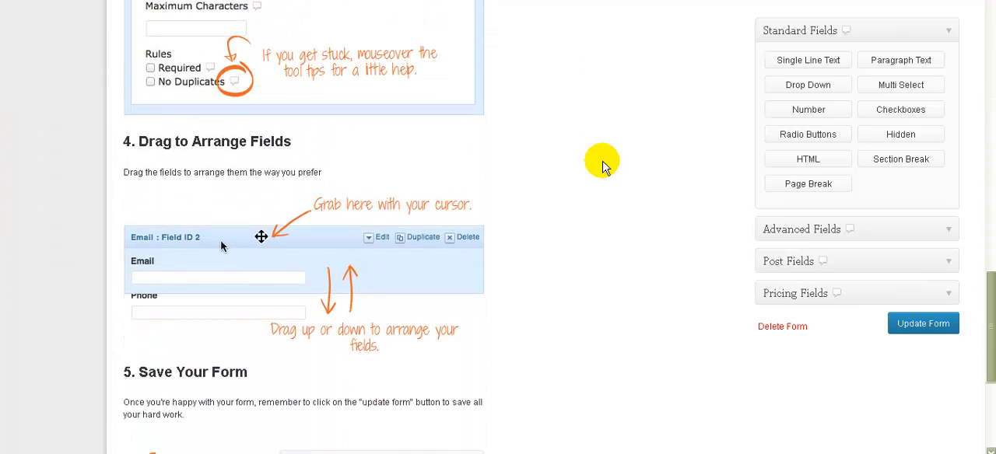
scroll(604, 165, up, 15)
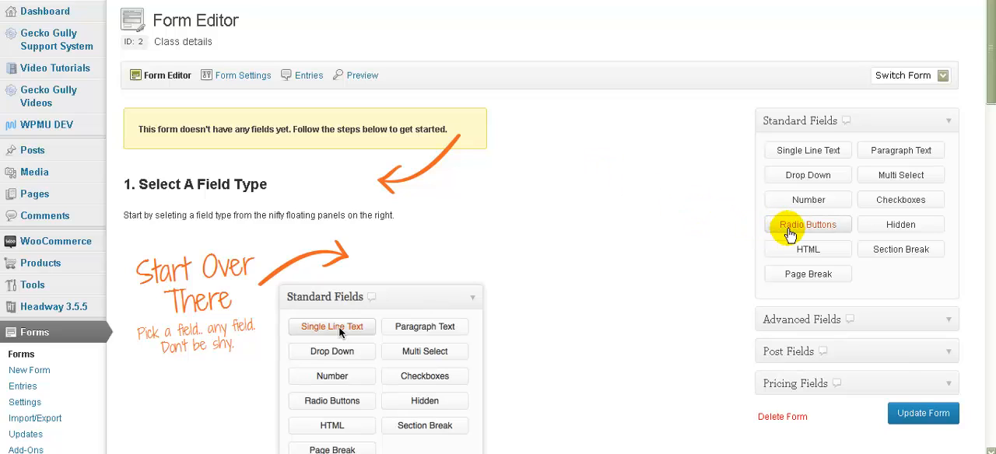
click(790, 233)
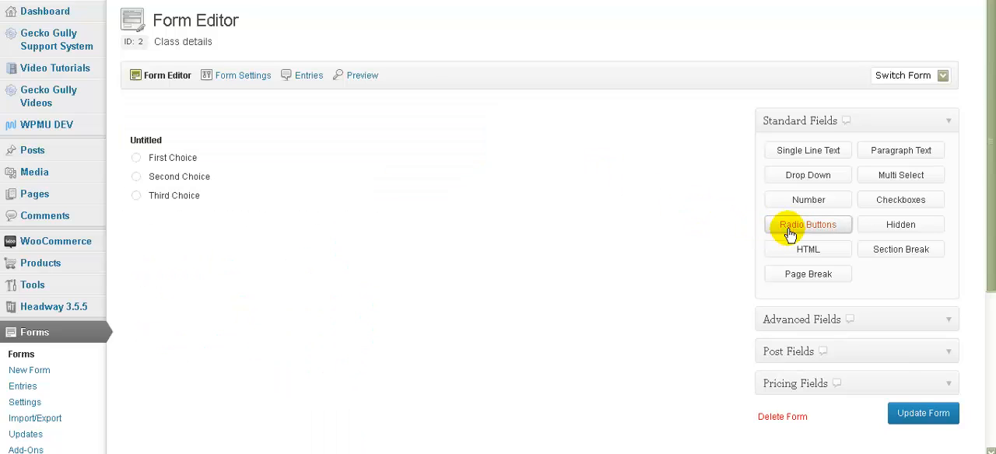
mouse_move(169, 129)
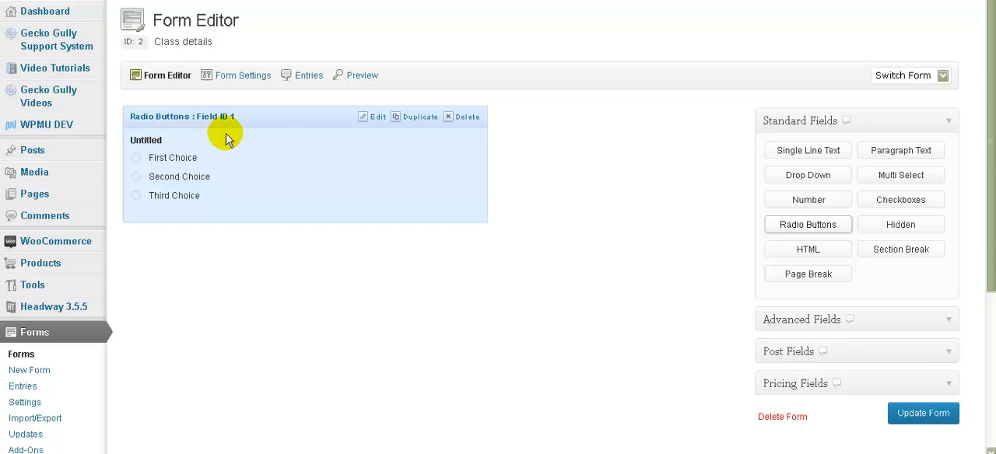
click(378, 117)
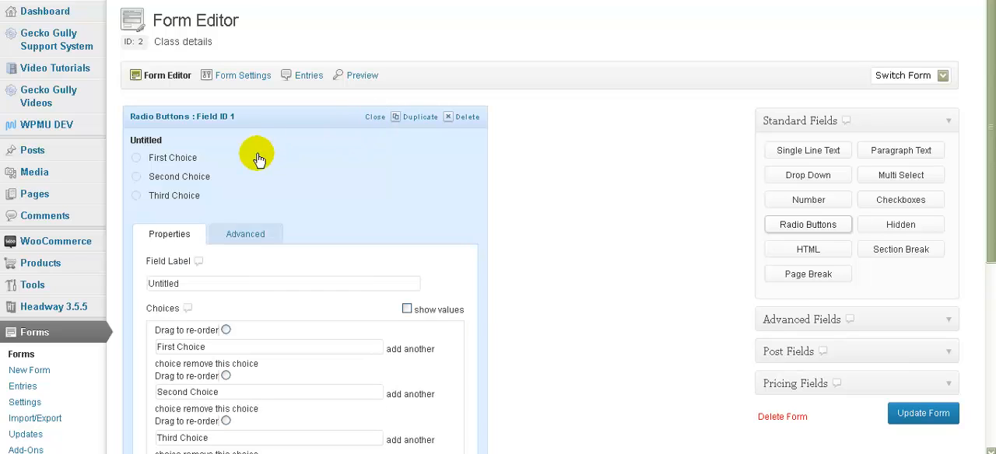
drag(197, 283, 116, 280)
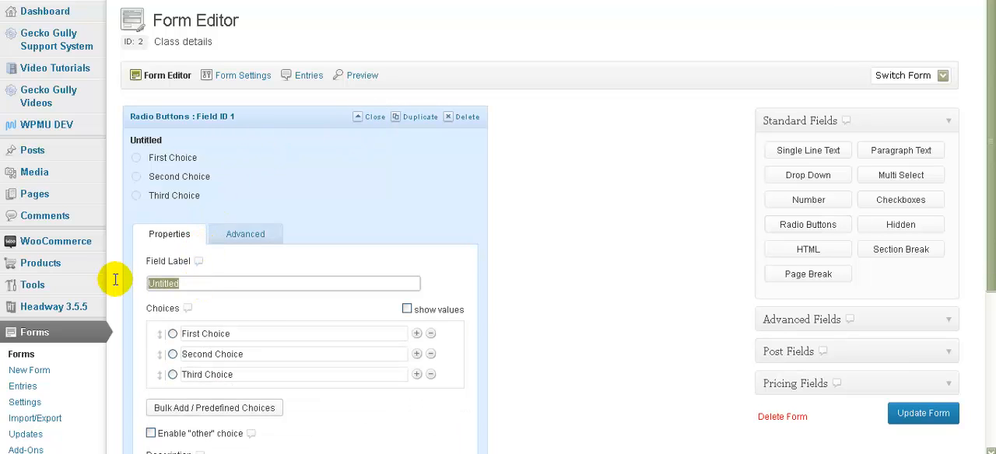
text(Wha)
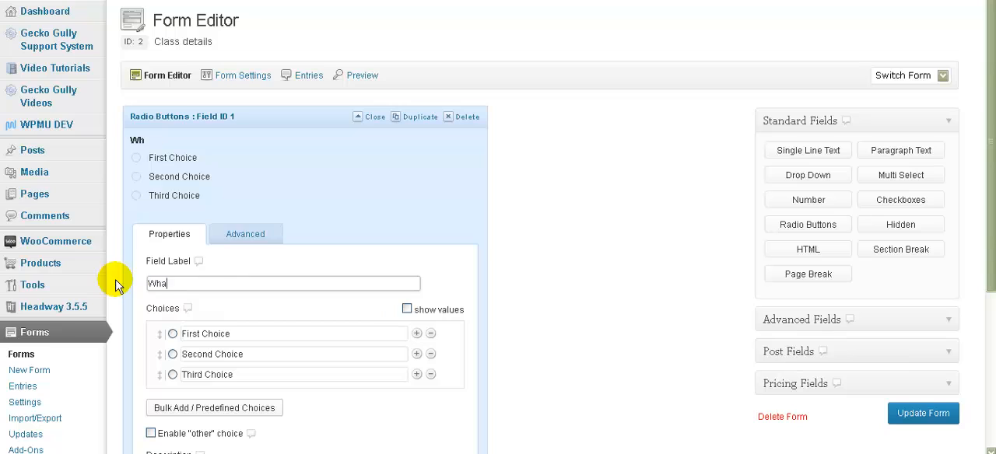
text(t is your level o)
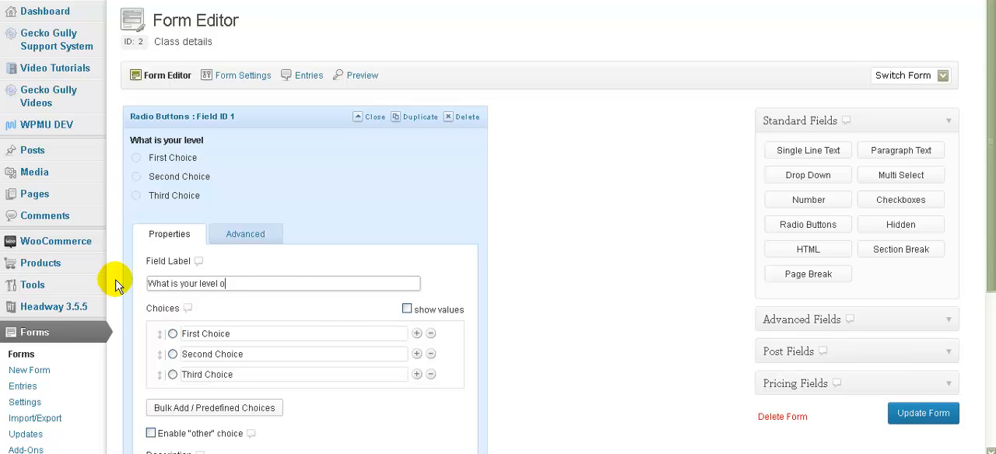
text(f patchworking experience?)
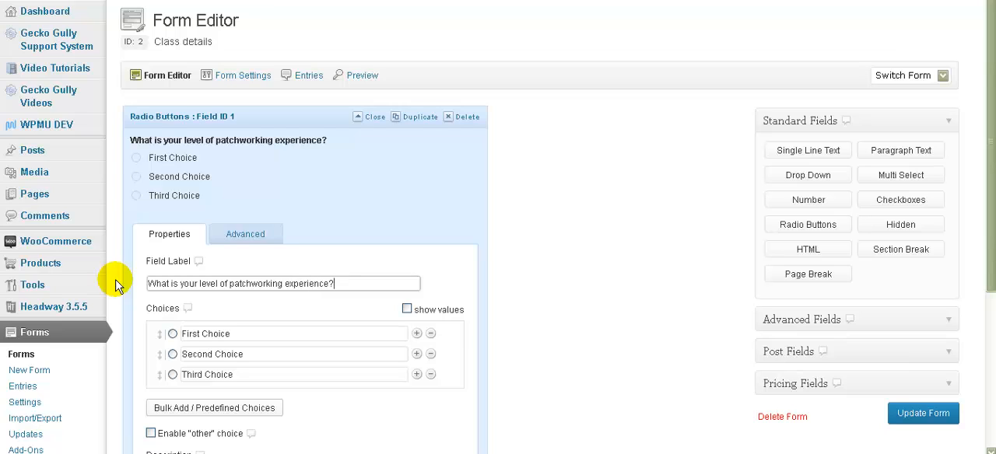
Step: Name the radio field's three choices Beginner, Intermediate and Experienced, and make Beginner the default selection
click(239, 333)
key(ctrl+a)
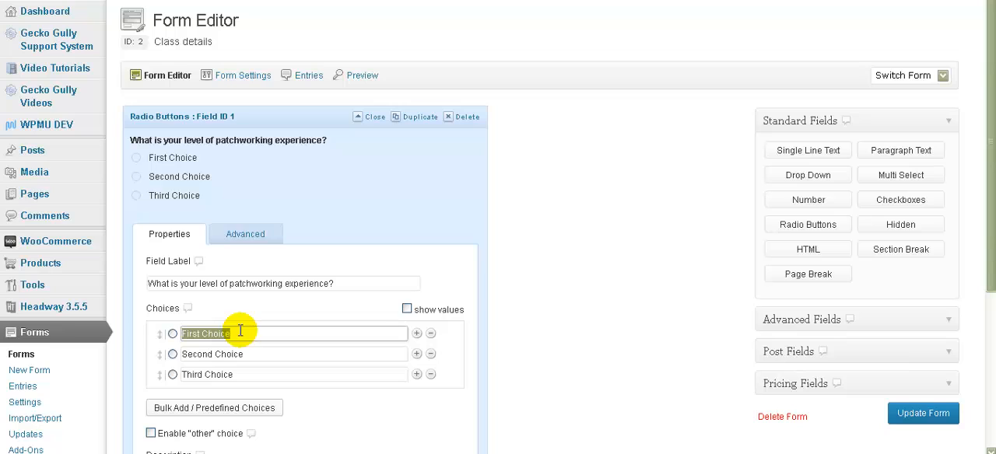
text(Beginner)
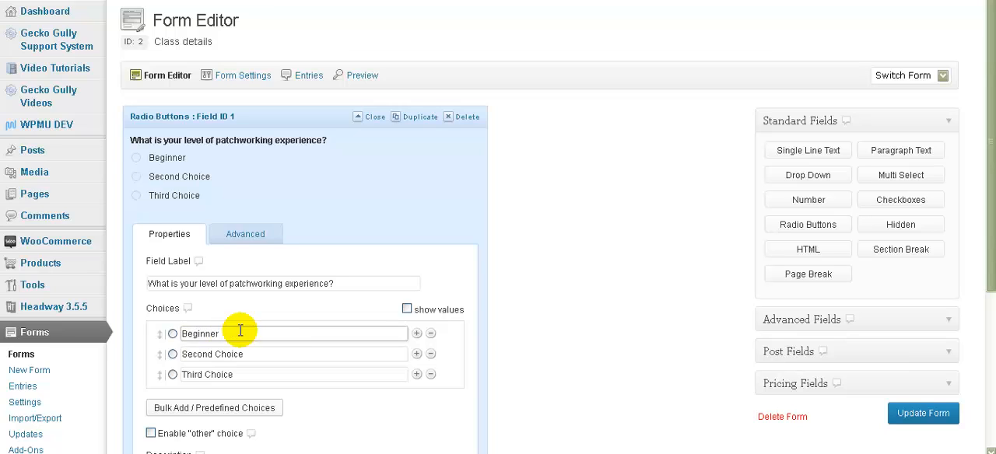
click(249, 354)
key(ctrl+a)
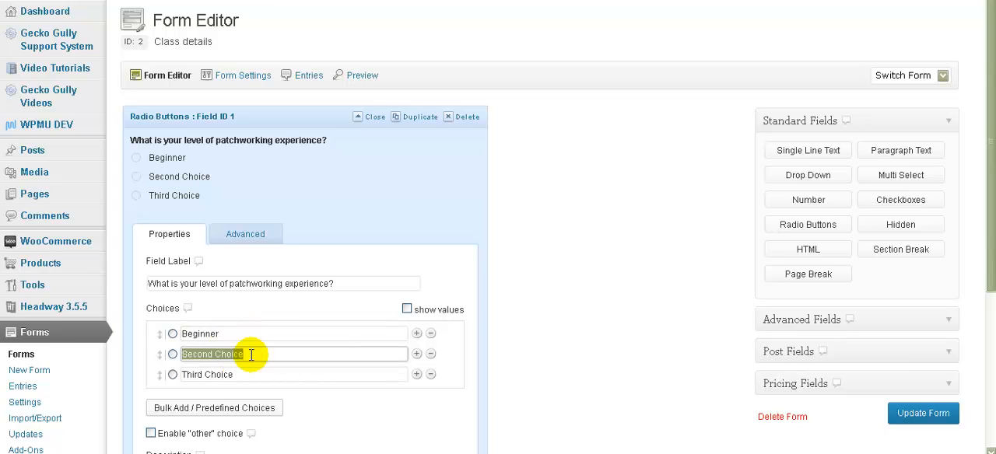
text(Intermediate)
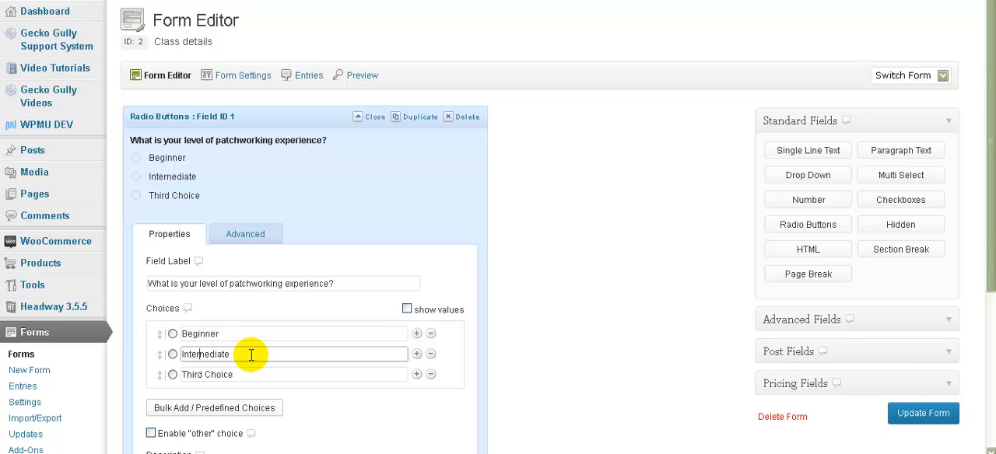
text(m)
key(Delete)
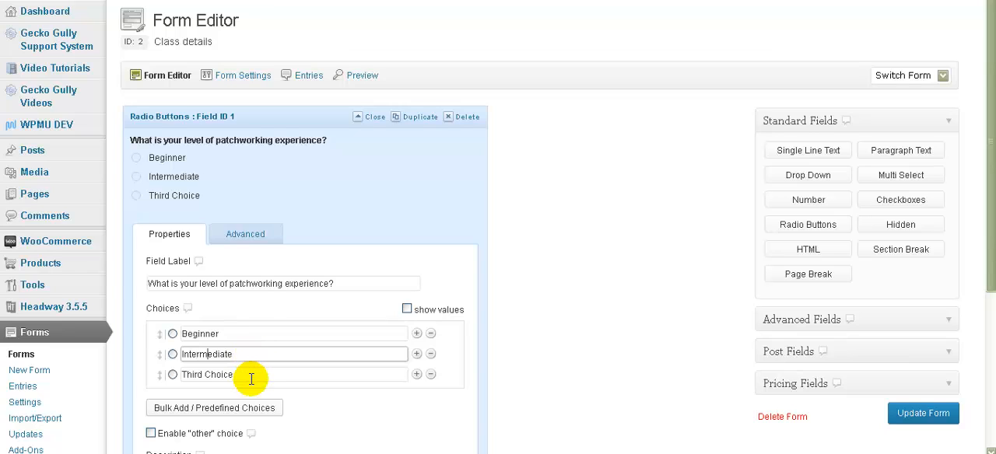
click(250, 376)
key(ctrl+a)
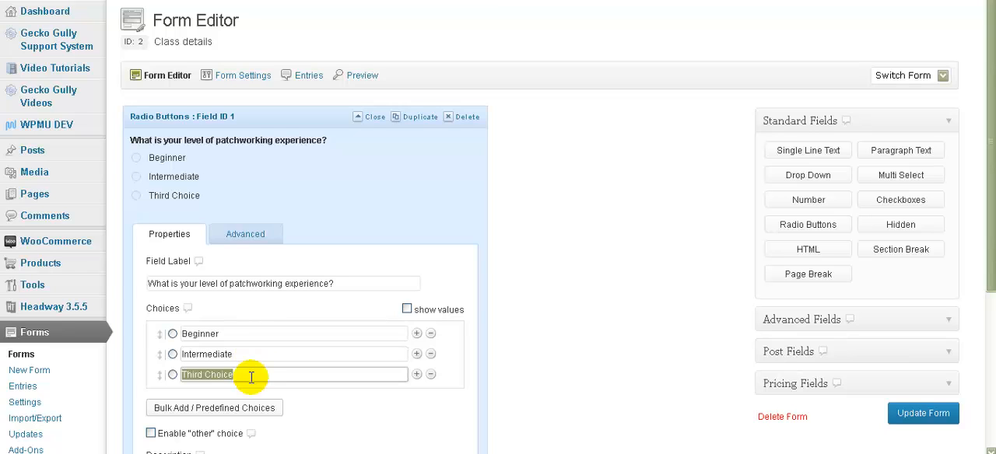
text(Experienced)
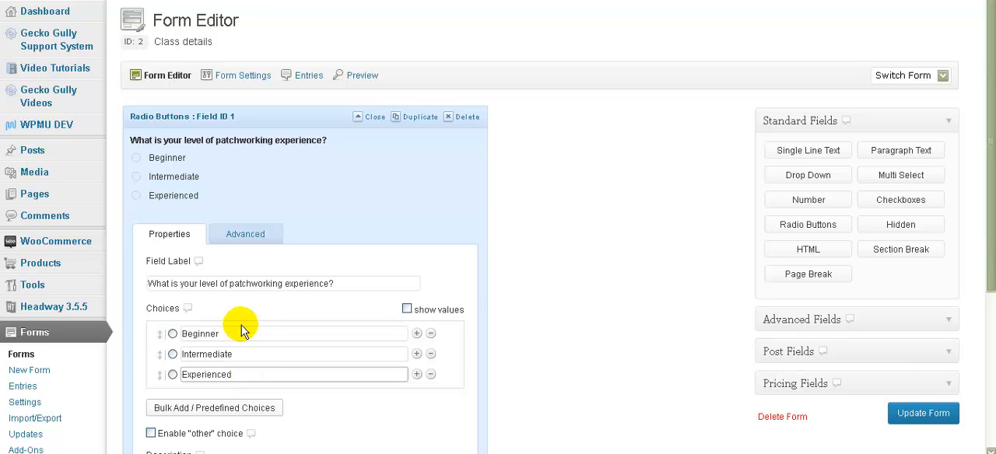
click(173, 335)
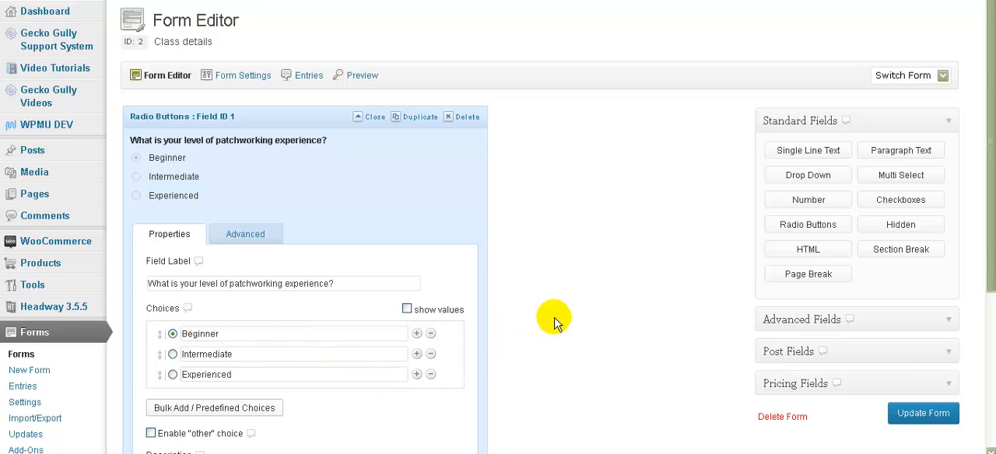
Step: Enable the "other" choice on the experience question, add the description "Please explain", and close the field's settings
scroll(553, 323, down, 2)
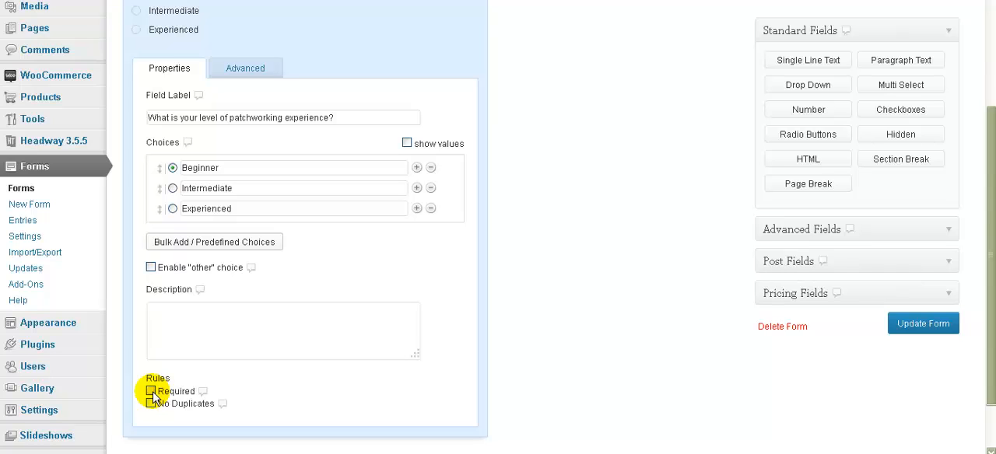
mouse_move(202, 397)
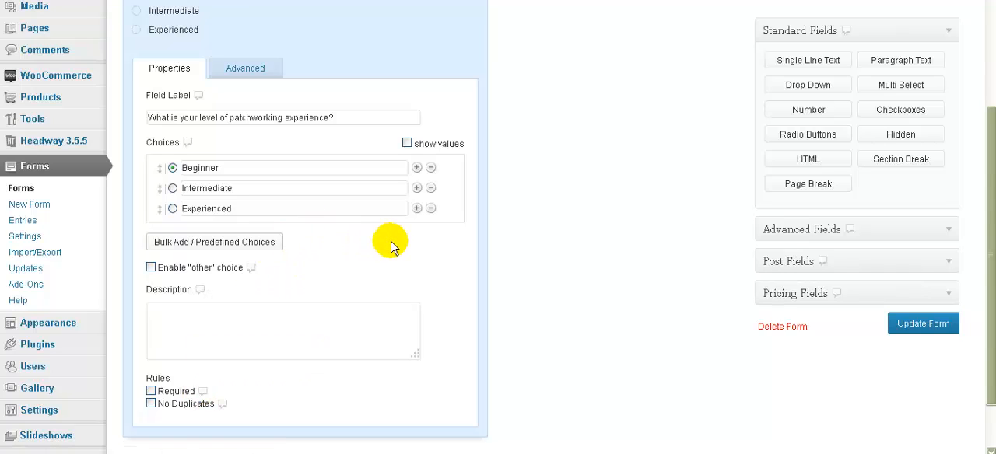
click(151, 268)
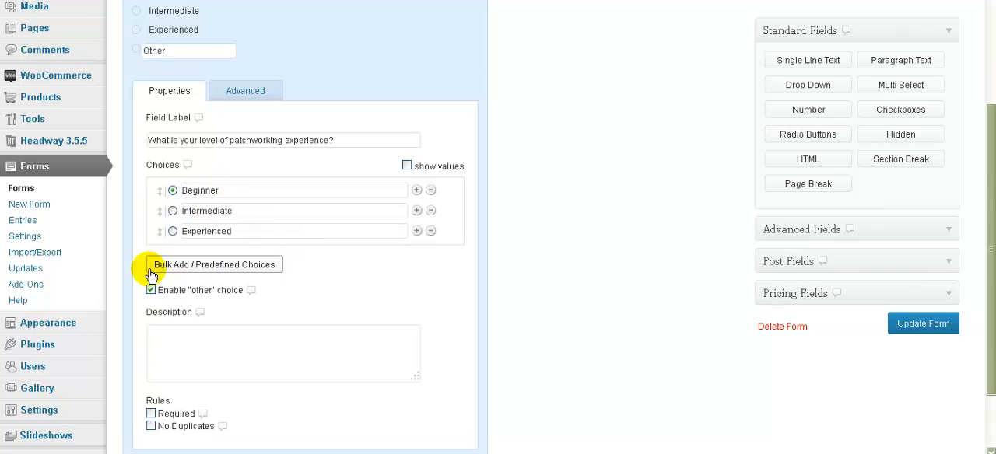
click(178, 339)
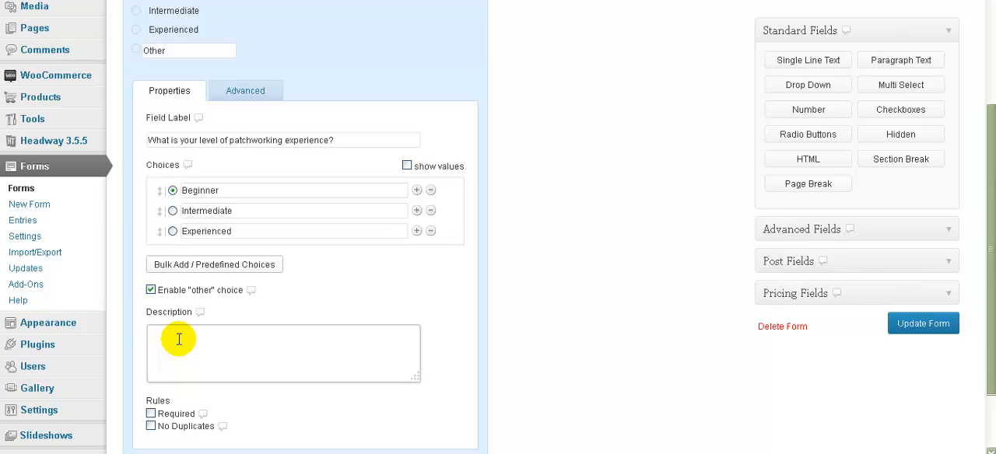
text(Ple)
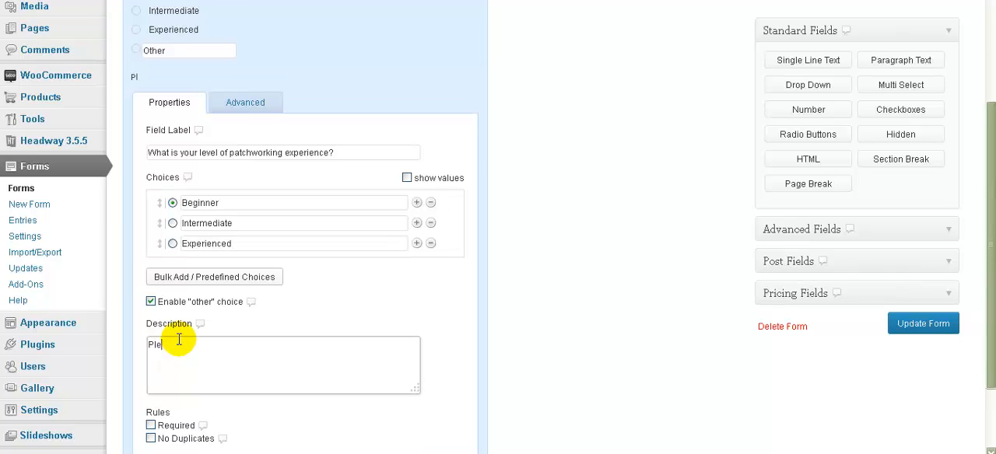
text(ase explain)
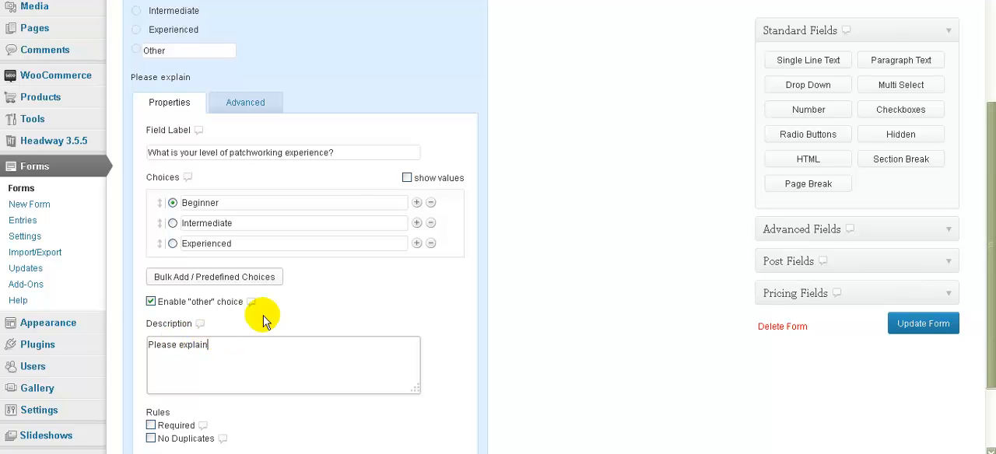
scroll(346, 198, up, 2)
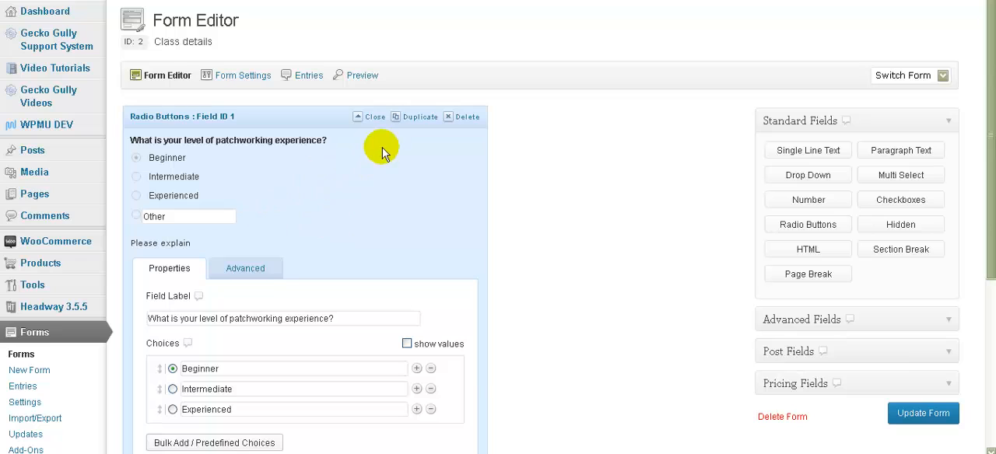
click(374, 118)
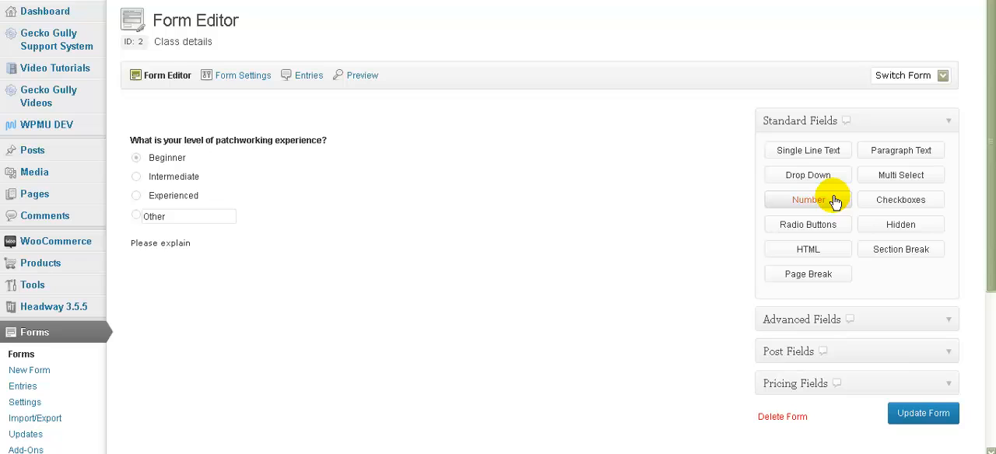
Step: Add a Paragraph Text field labelled "Please tell us if you have any disabilities or special requirements" and close its settings
click(886, 151)
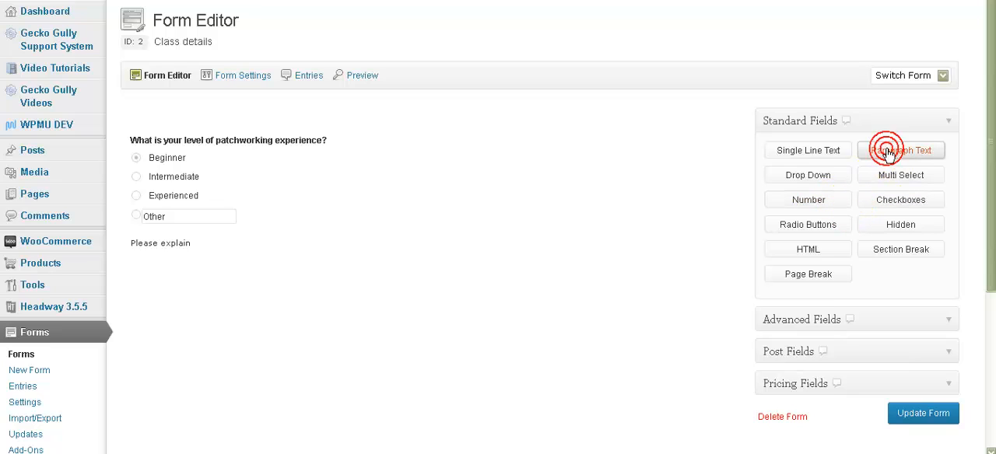
mouse_move(276, 274)
click(374, 273)
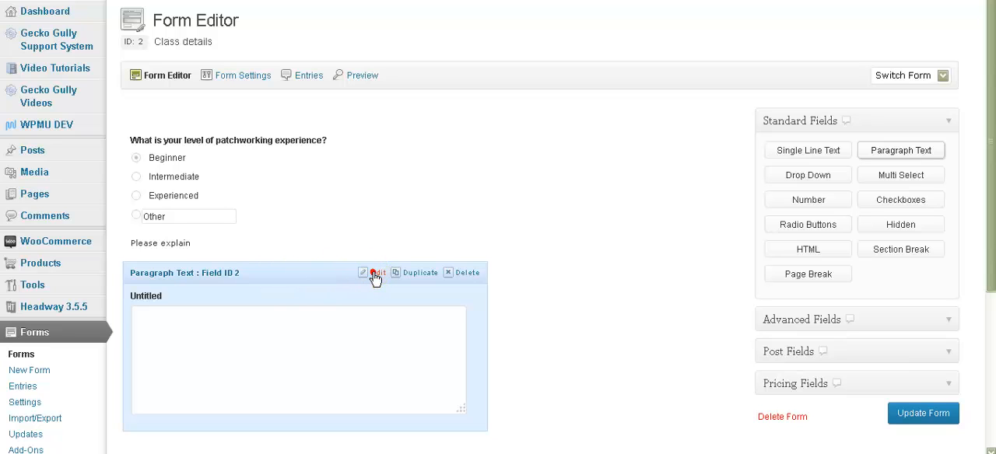
scroll(195, 342, down, 3)
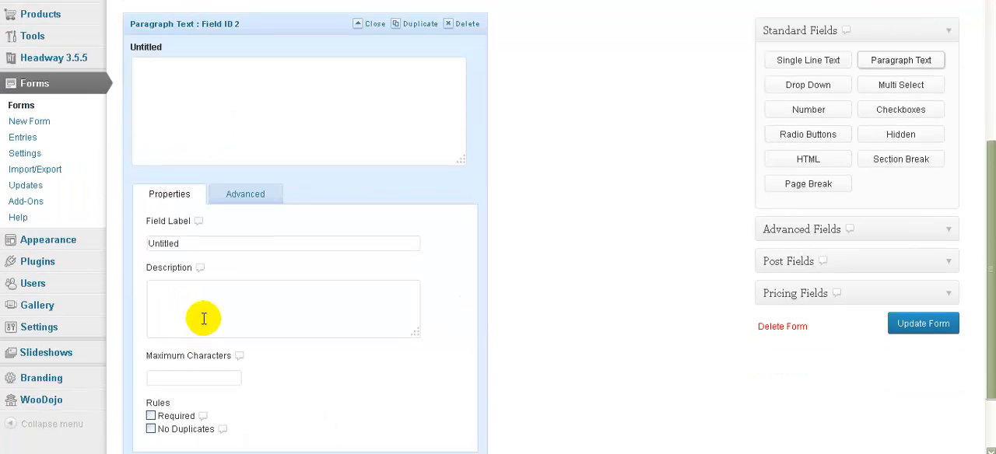
drag(191, 243, 113, 242)
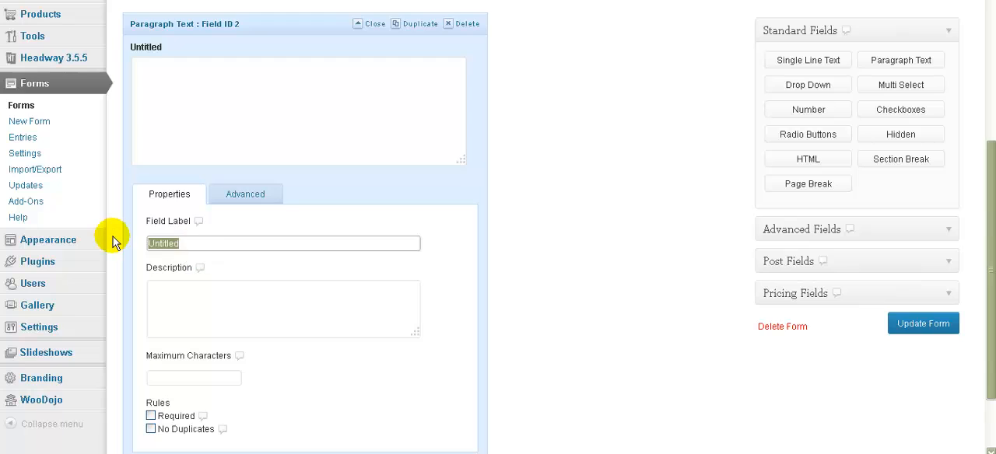
text(Please tell )
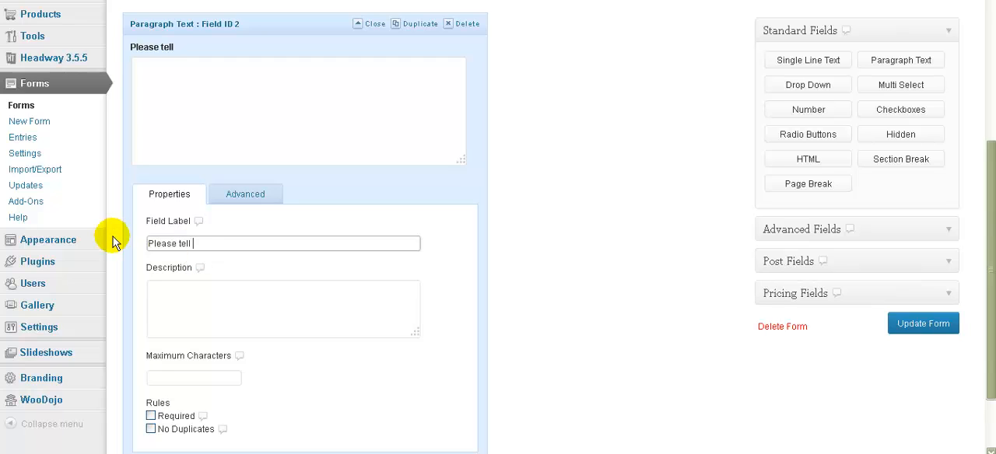
text(us if you have any dis)
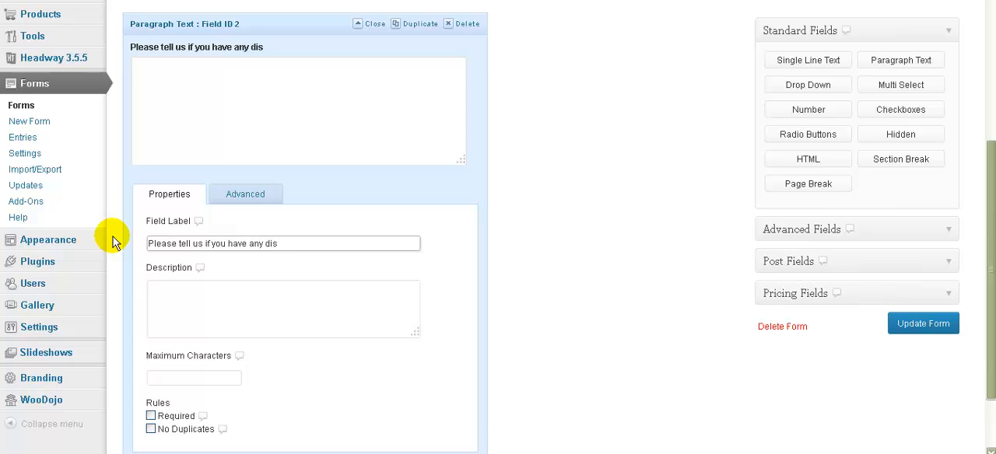
text(abilities or special )
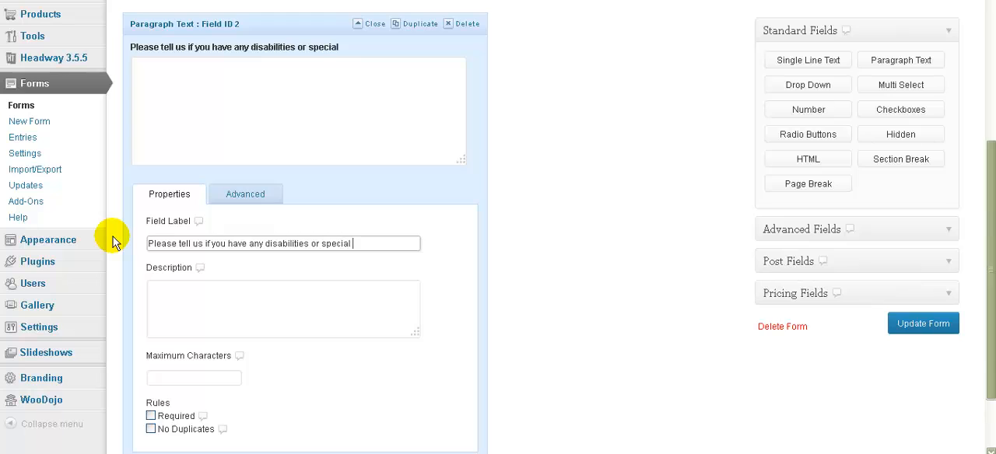
text(requirements)
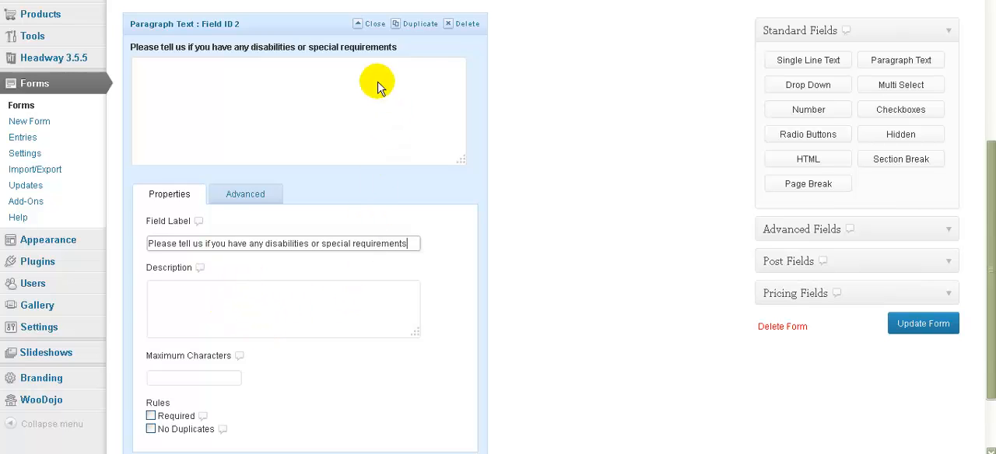
click(373, 24)
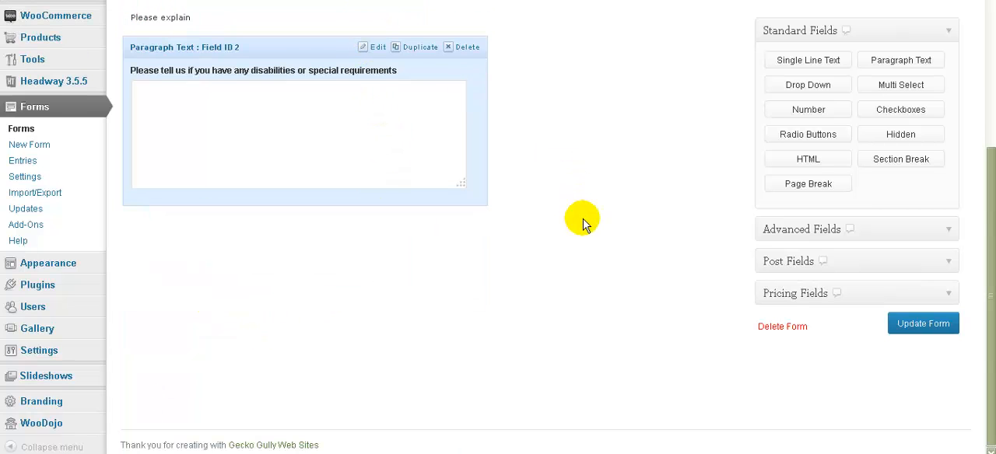
Step: Move the patchworking experience question below the disabilities and special requirements field
scroll(584, 222, up, 3)
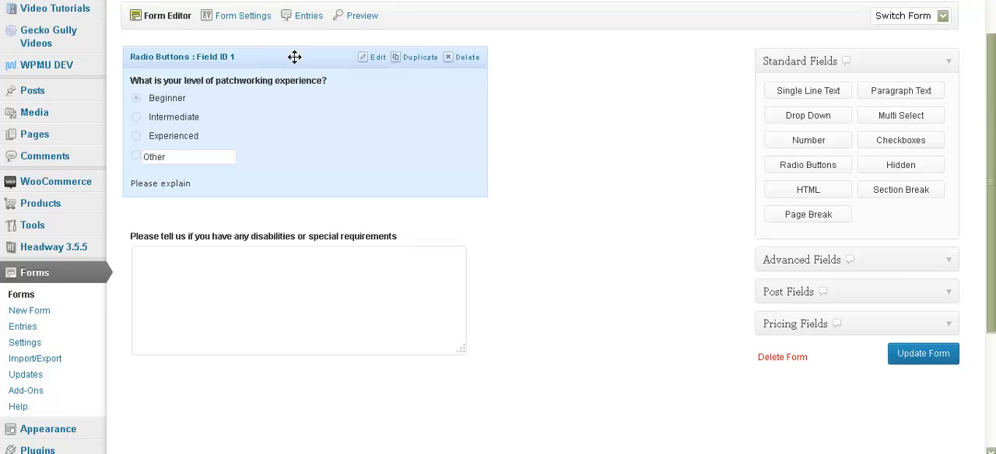
drag(294, 56, 298, 311)
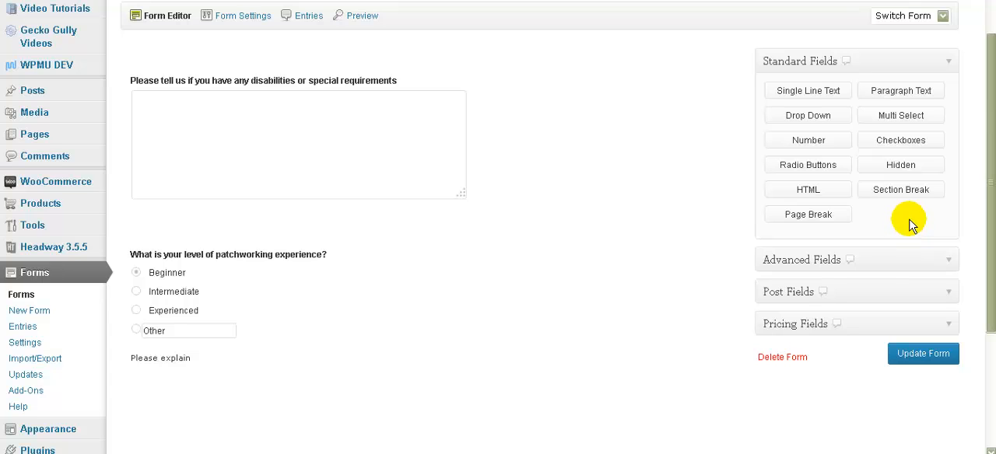
Step: Try out a CAPTCHA field at the end of the form and delete it again
click(951, 260)
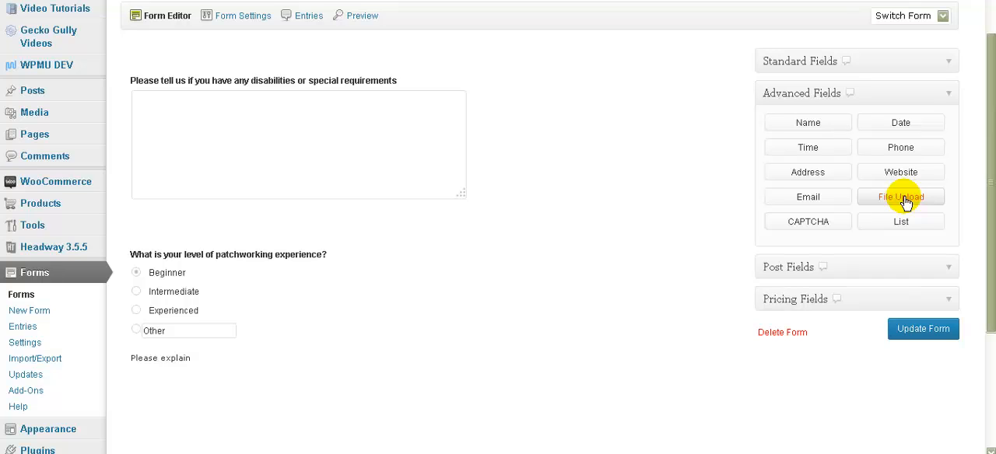
click(809, 225)
scroll(607, 226, down, 3)
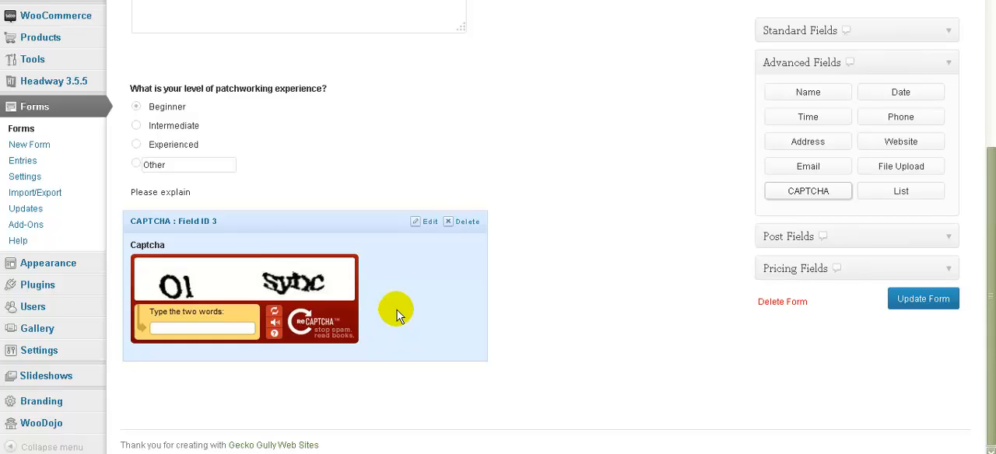
click(465, 221)
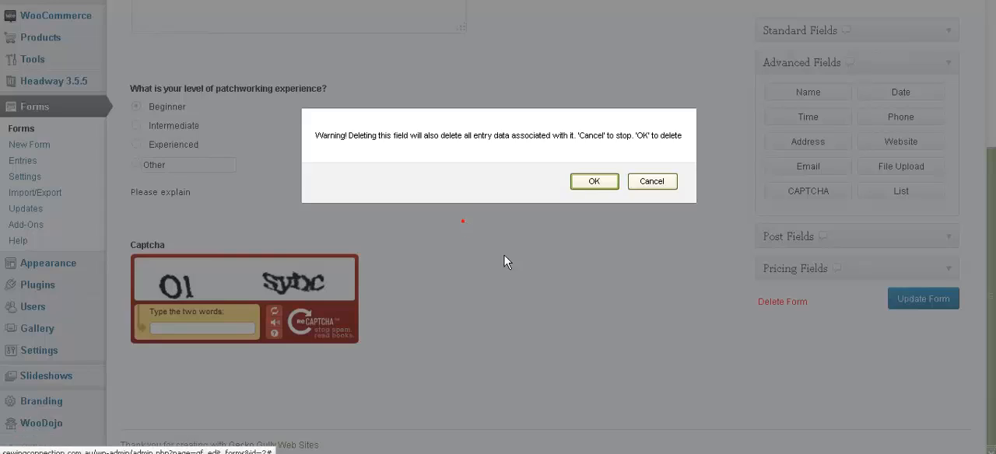
click(592, 182)
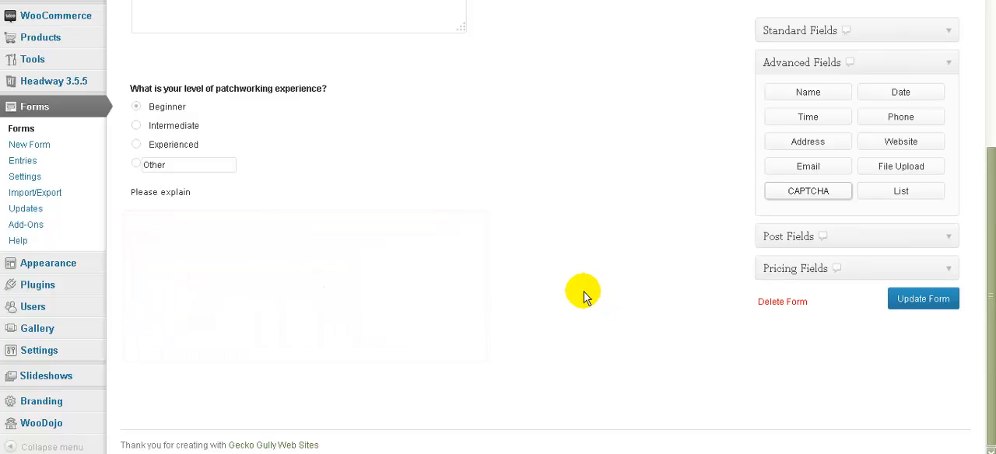
Step: Save the changes made to the "Class details" form
scroll(583, 296, up, 3)
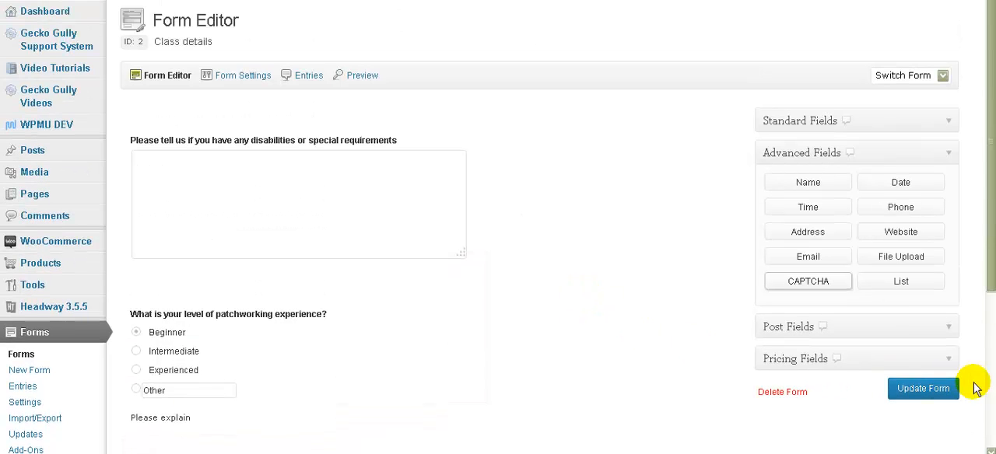
click(922, 389)
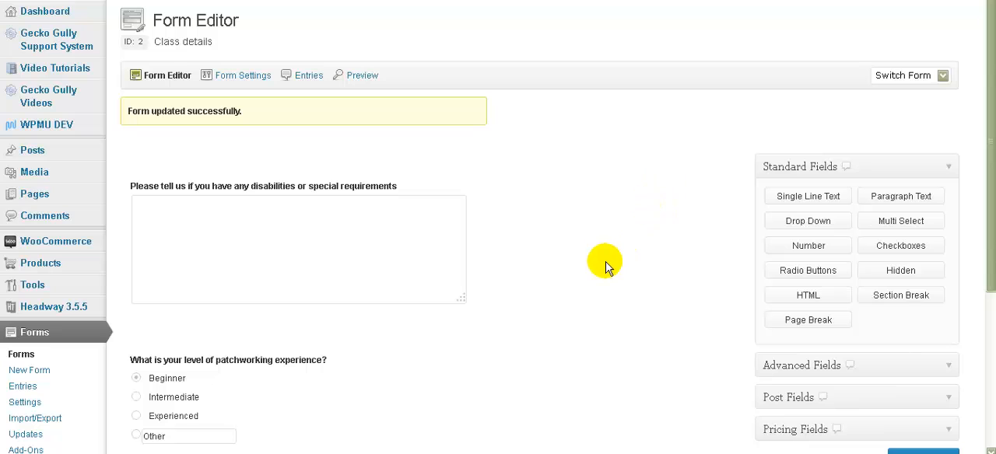
Step: Examine the form's Default Confirmation message and the settings and message of its Admin Notification
mouse_move(238, 77)
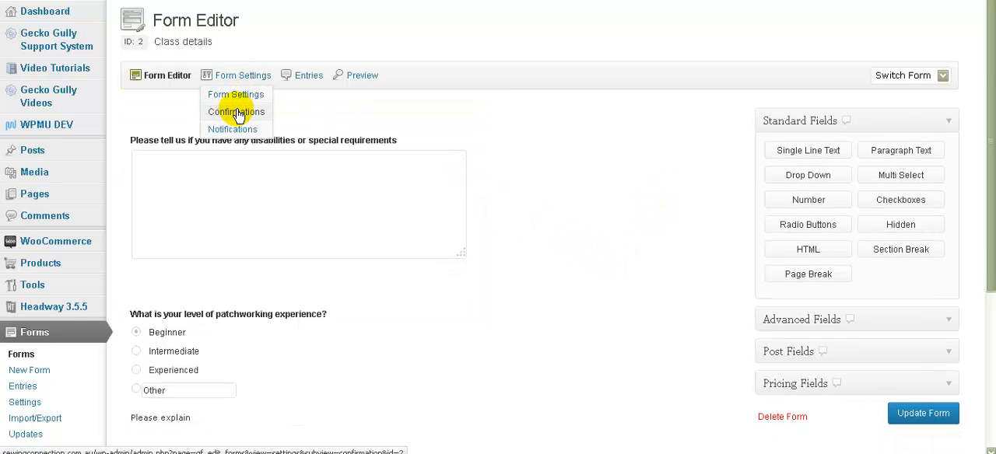
click(237, 112)
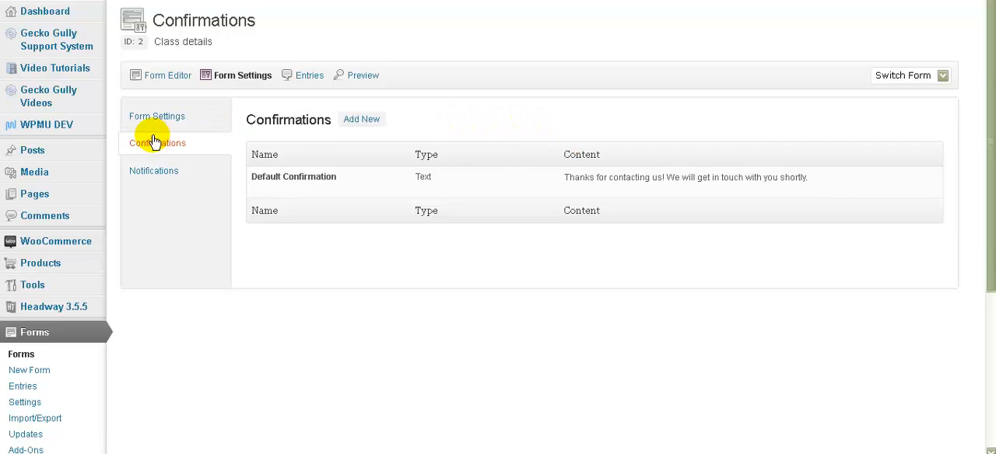
mouse_move(282, 173)
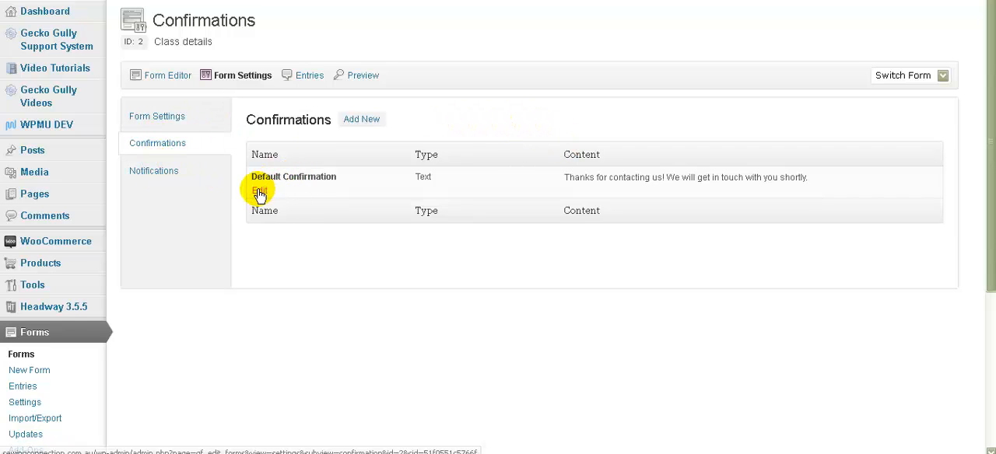
click(259, 191)
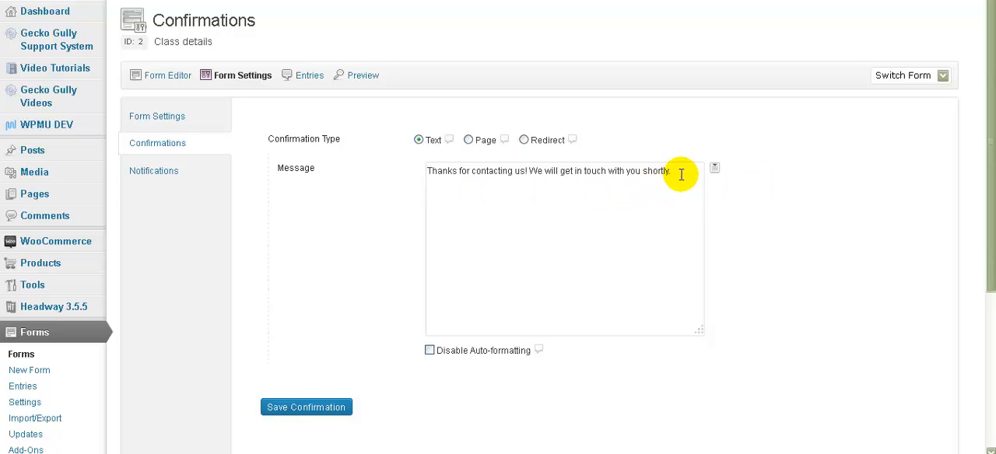
click(160, 173)
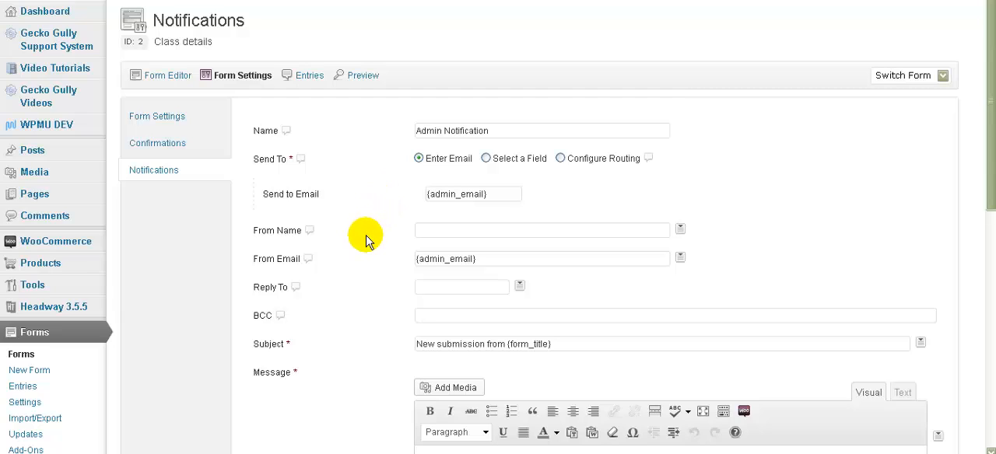
scroll(365, 241, down, 5)
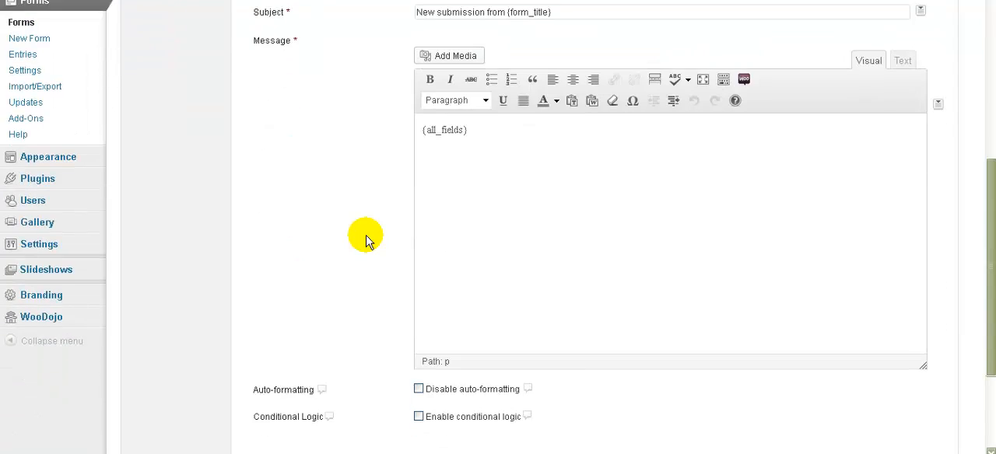
scroll(365, 241, up, 5)
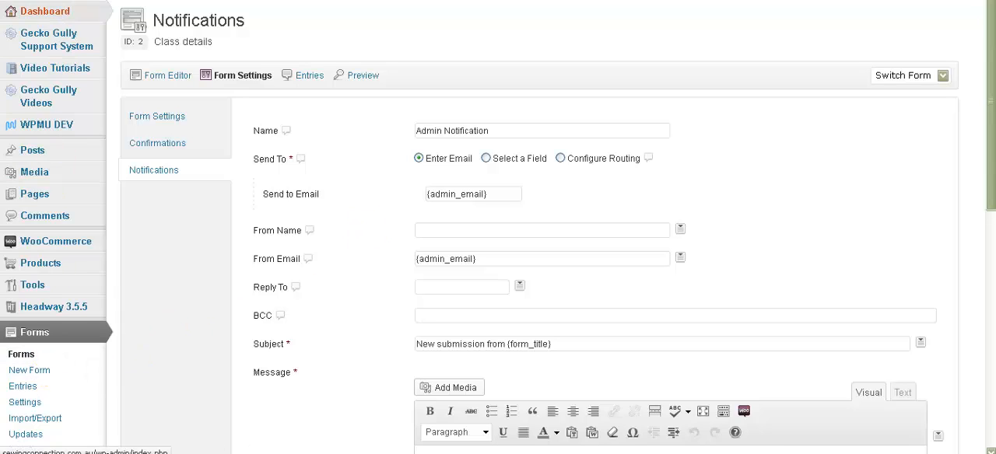
mouse_move(47, 14)
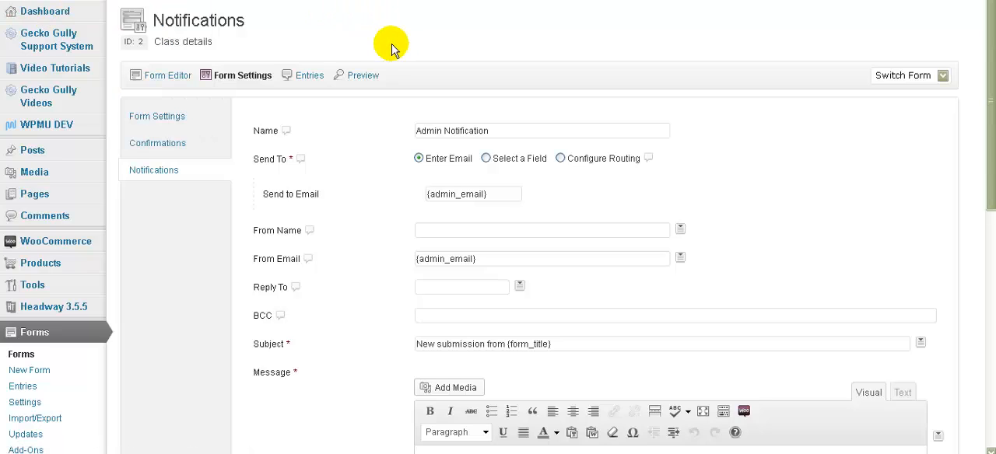
Step: Add a top-level product category named "Classes" with the default display type
mouse_move(40, 261)
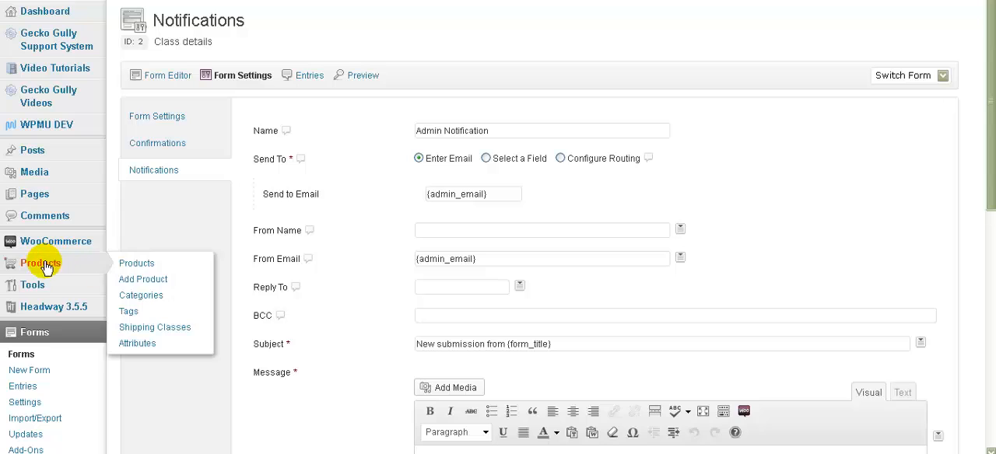
click(141, 296)
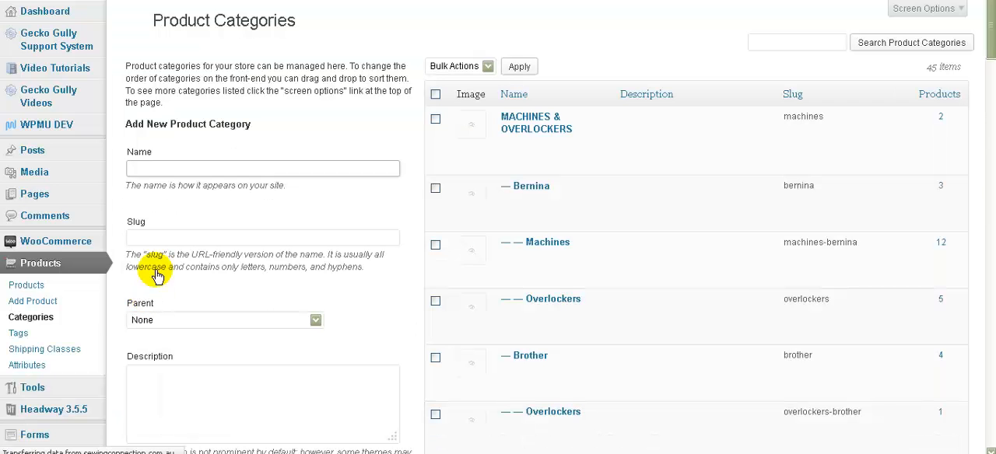
click(206, 168)
text(Classes)
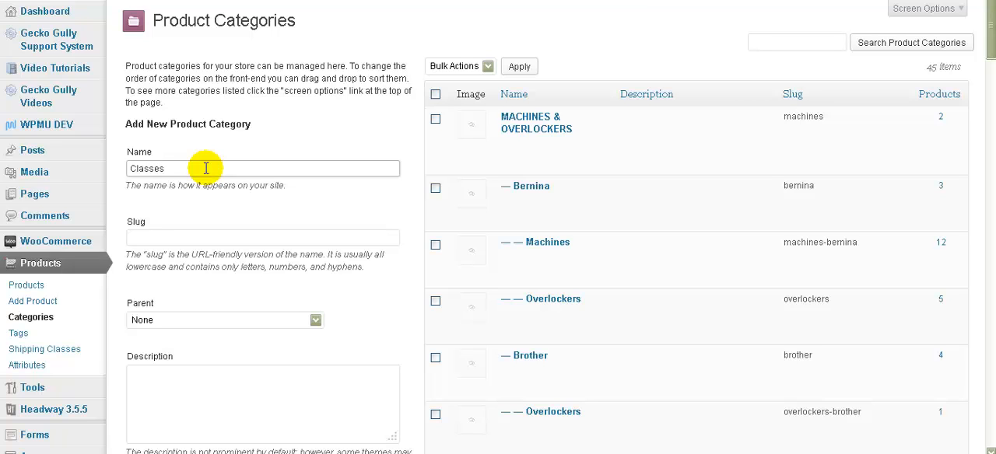
scroll(204, 171, down, 5)
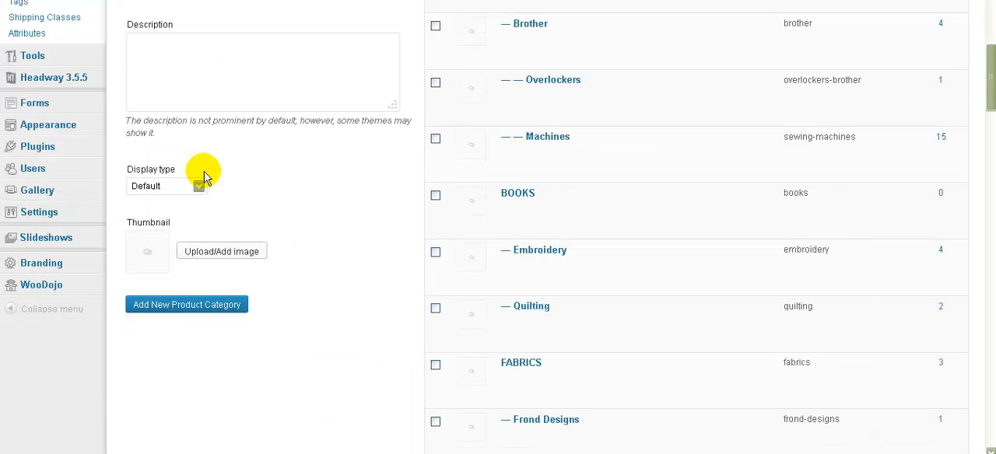
click(176, 303)
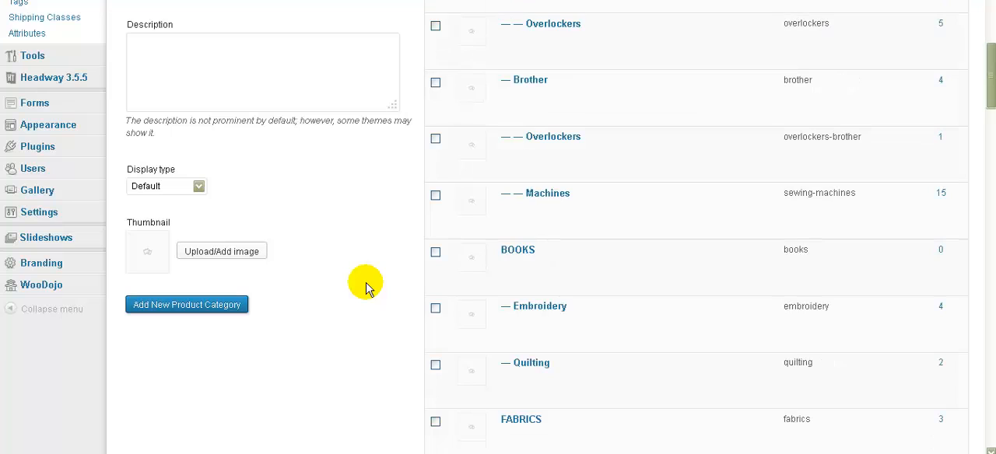
scroll(365, 287, up, 5)
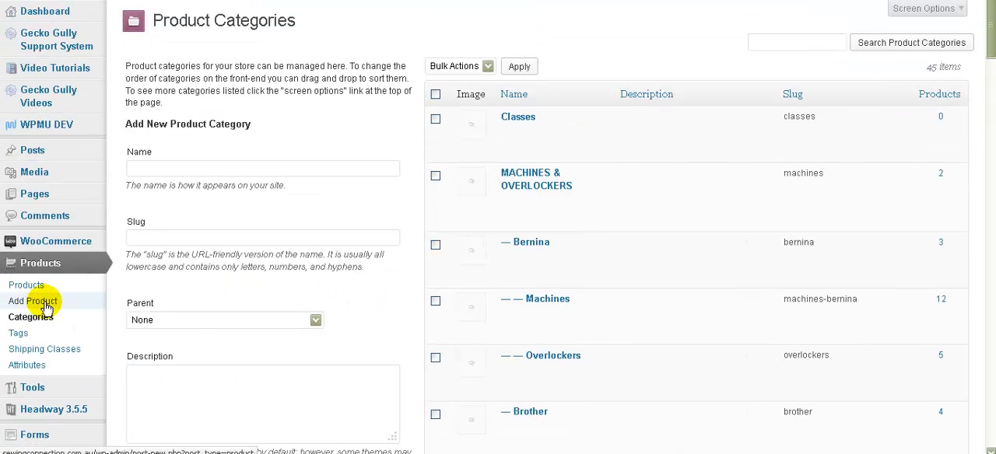
Step: Start a new product and name it with the teacher's first name in possessive form followed by "Amazing Class"
click(45, 302)
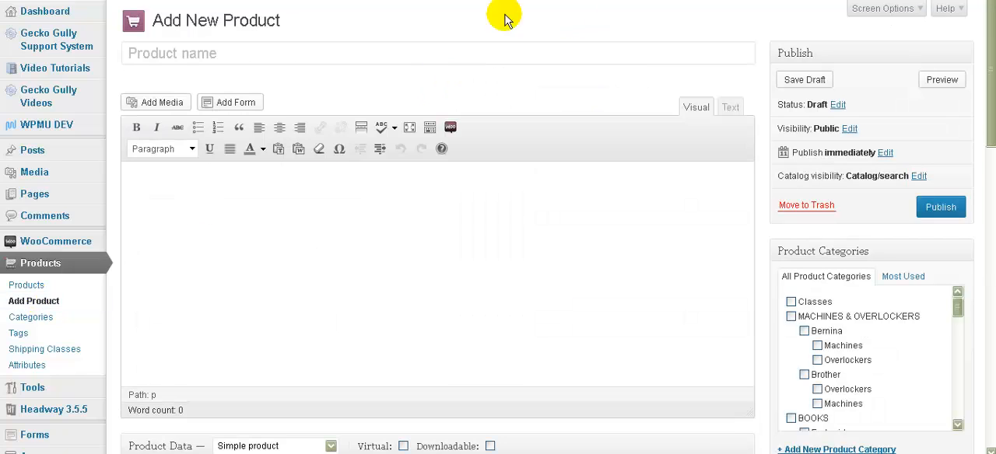
click(181, 53)
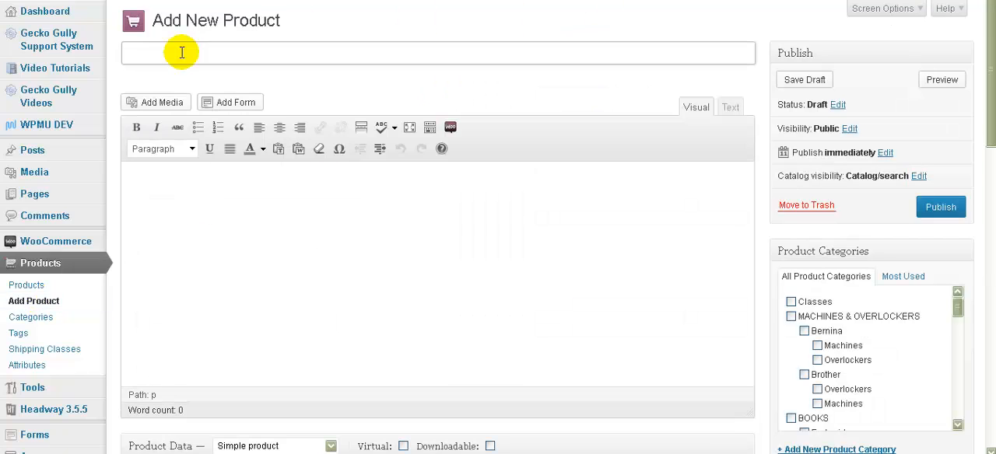
text(Christine)
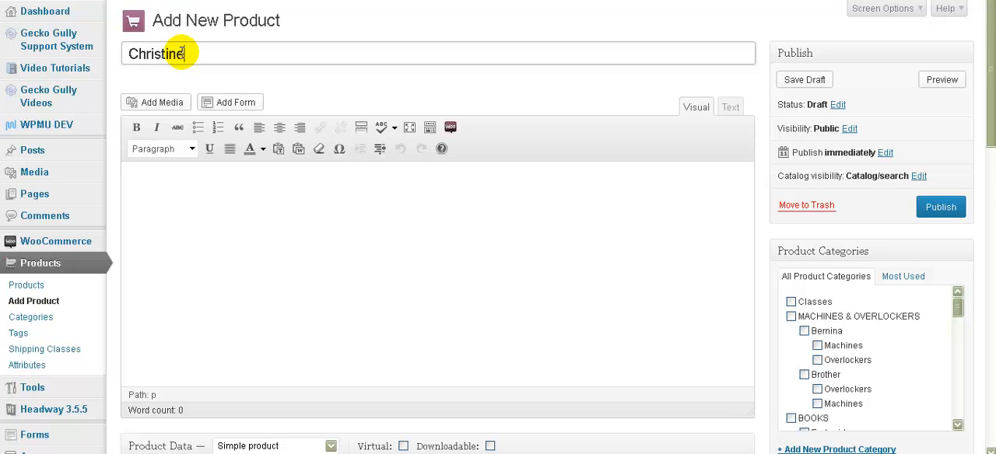
text('s Amazing Class)
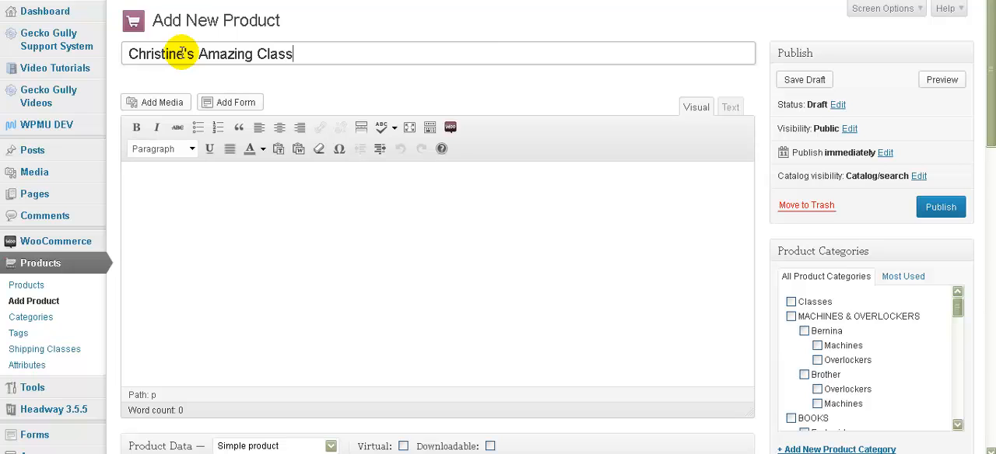
Step: Write the product description's opening sentence "Here is a description of all the stuff you will learn in the class."
click(330, 183)
text(Here i)
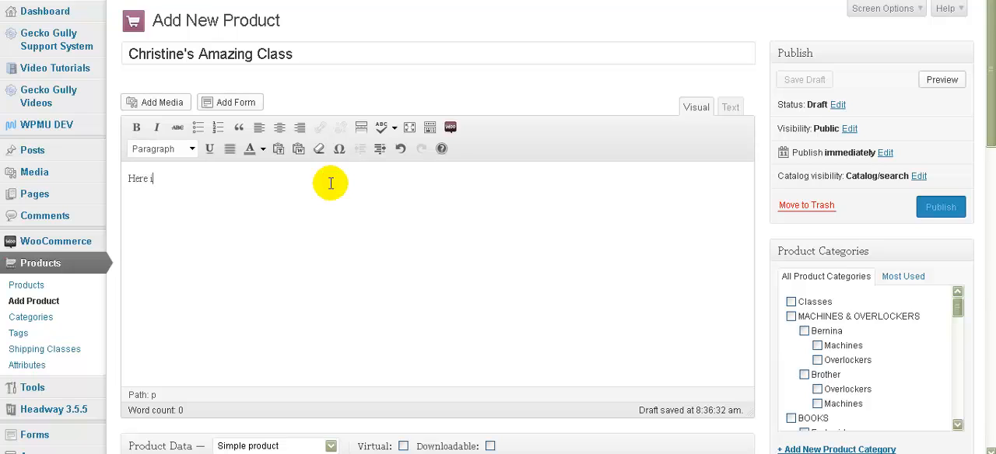
text(s a description o)
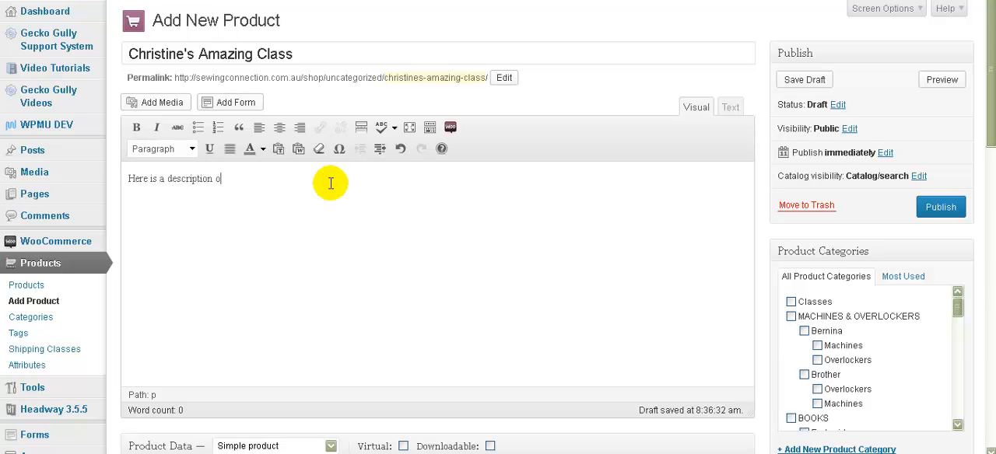
text(f all the stuff you will lear)
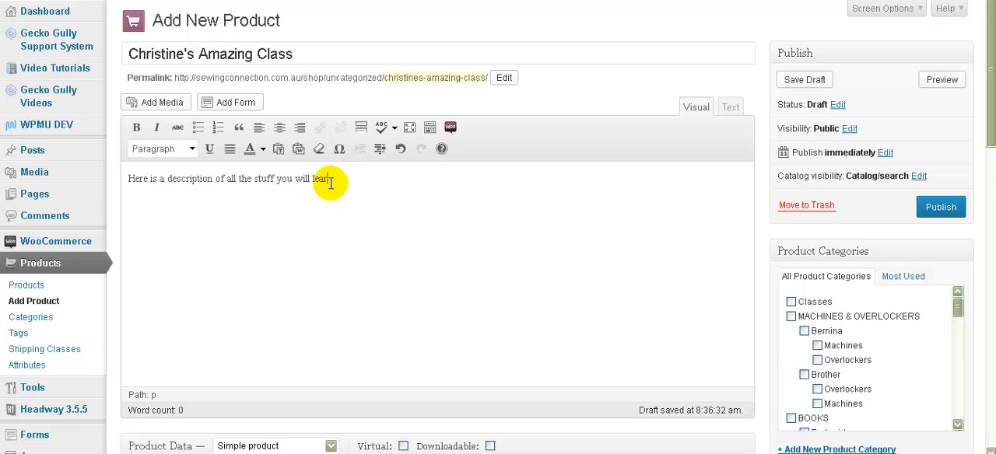
text(n in the class.)
Step: Add separate description lines labelled "Date:", "Times:", "Location:" and "Terms and Conditions:"
key(Return)
text(Date:)
key(Return)
text(Location:)
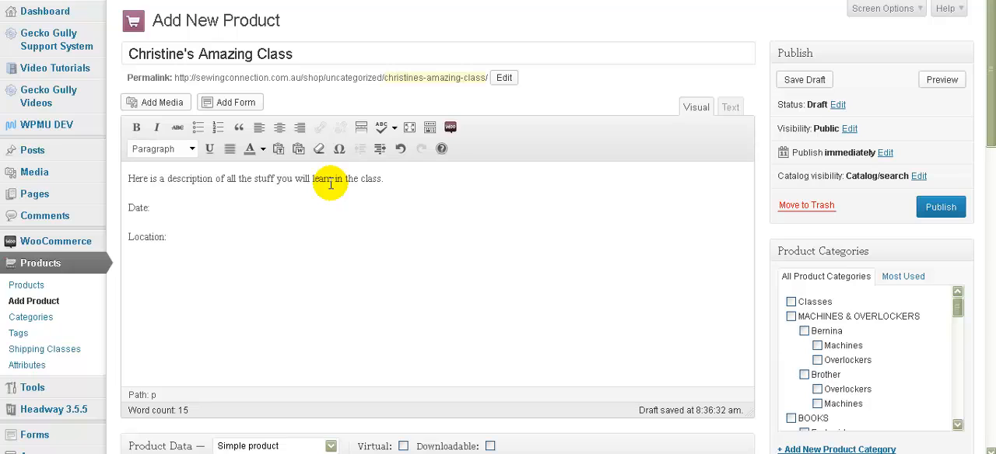
key(Return)
text(Times:)
click(189, 263)
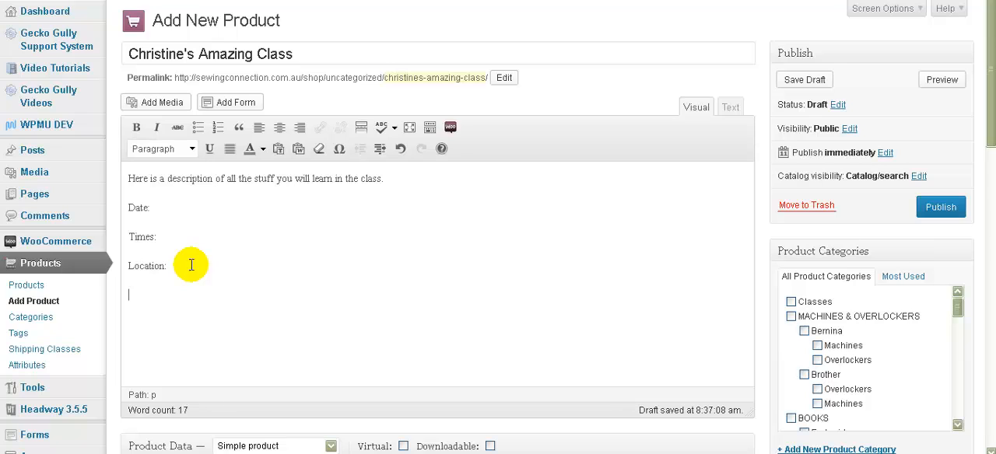
text(Terms and Conditions:)
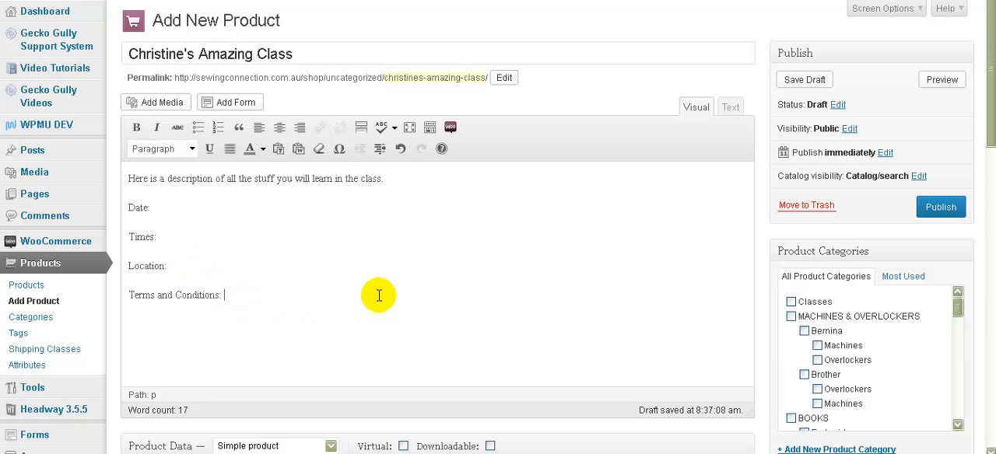
Step: Assign the product to the Classes category and mark it as downloadable
click(791, 301)
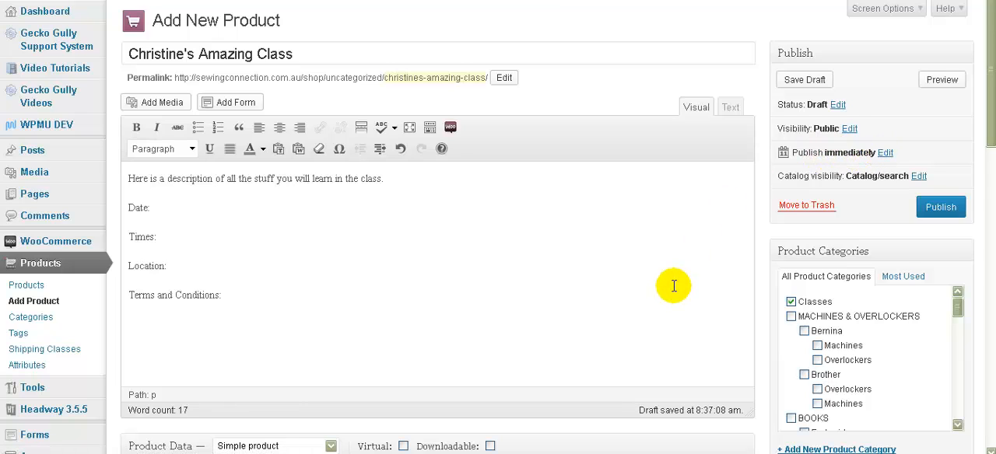
scroll(673, 286, down, 3)
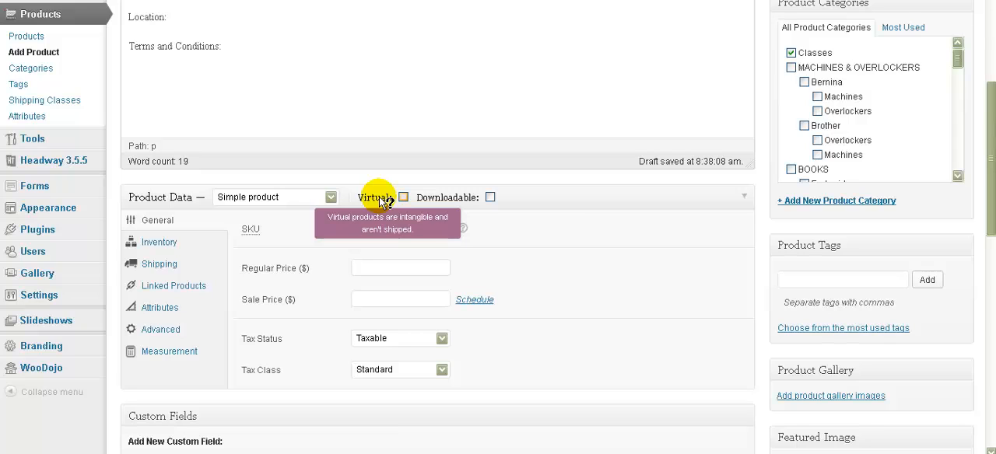
mouse_move(447, 204)
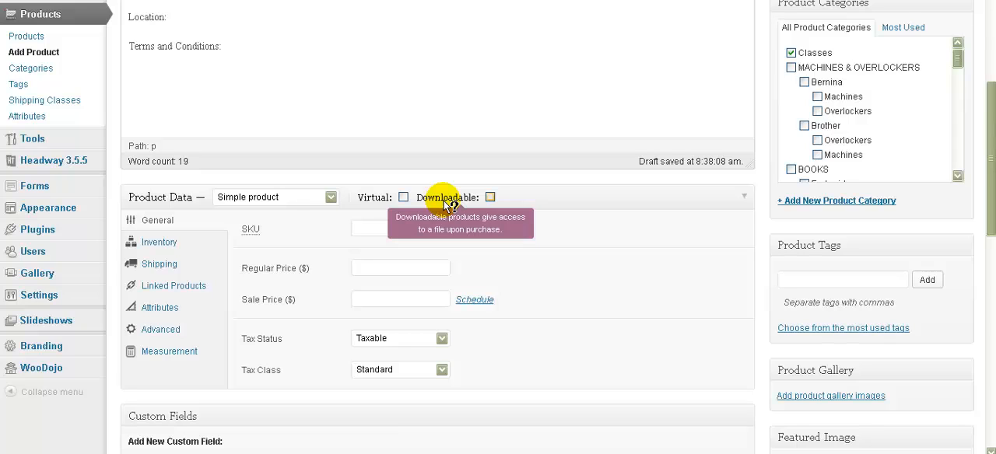
click(489, 197)
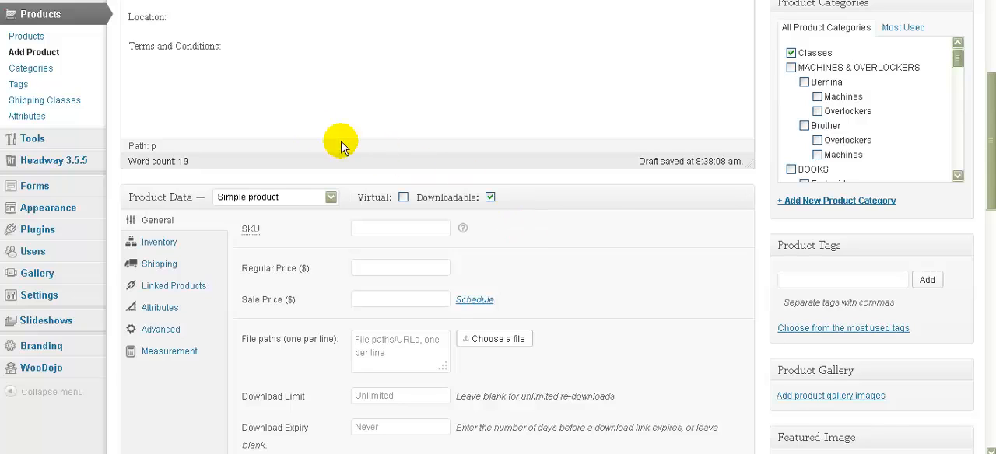
Step: Add a "Class Requirements:" line below the Terms and Conditions line in the description
click(243, 44)
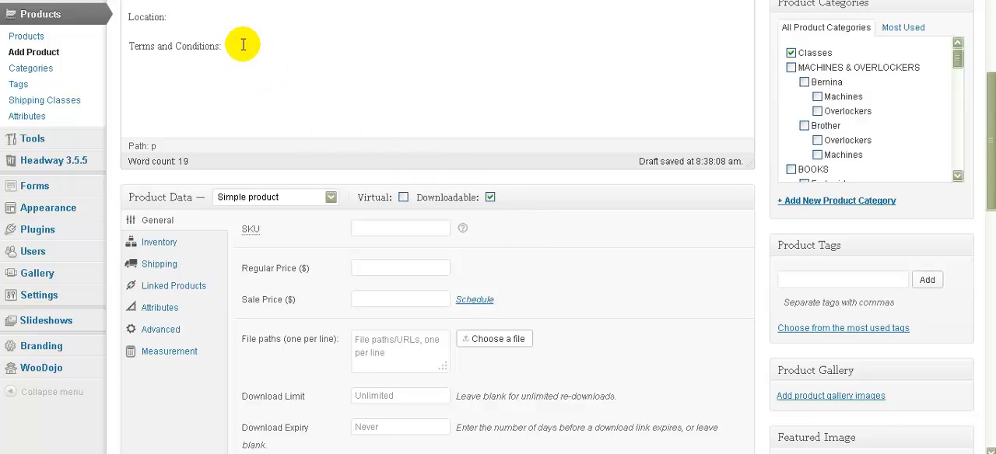
key(Return)
text(Class Requirements:)
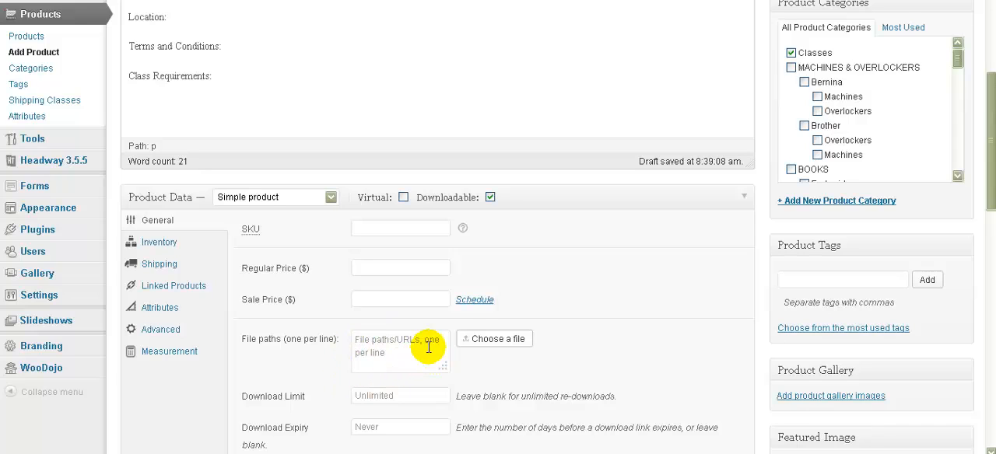
Step: Upload cowboy.pdf, insert its URL as the product's download file path, and widen the file paths box
click(511, 343)
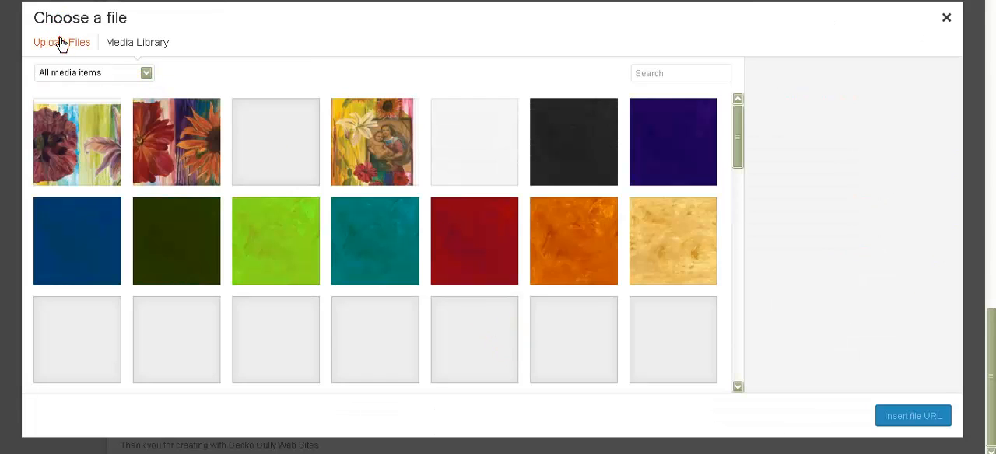
click(62, 43)
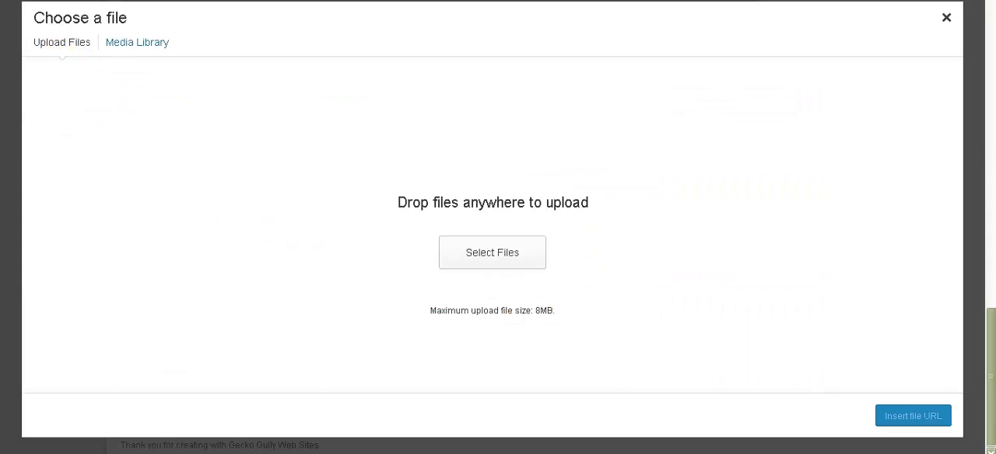
drag(36, 414, 508, 203)
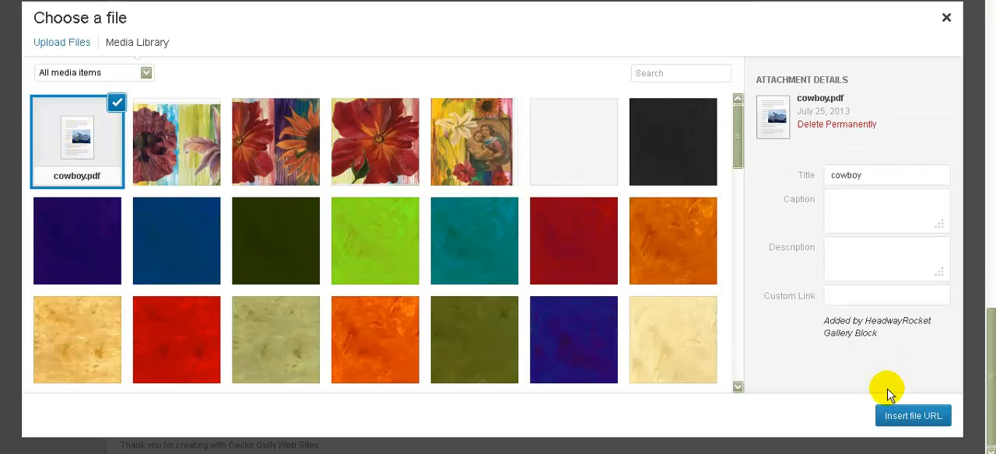
click(887, 417)
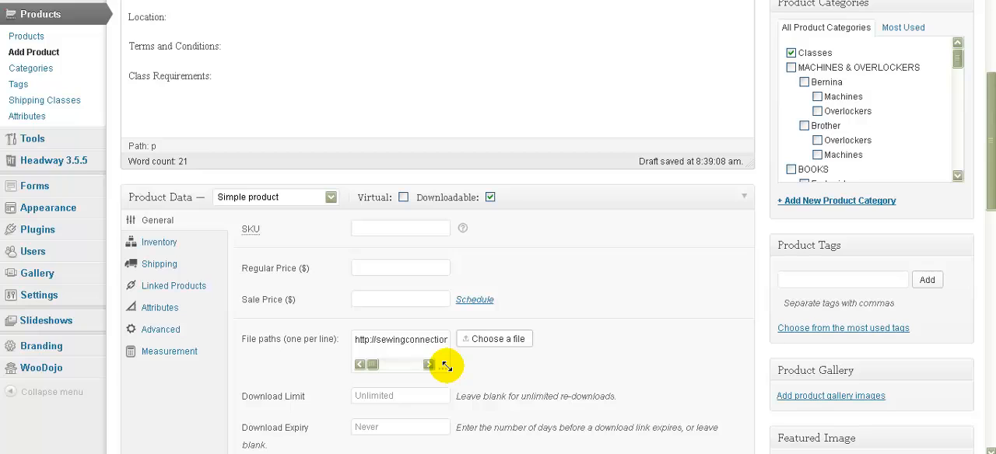
drag(445, 365, 527, 364)
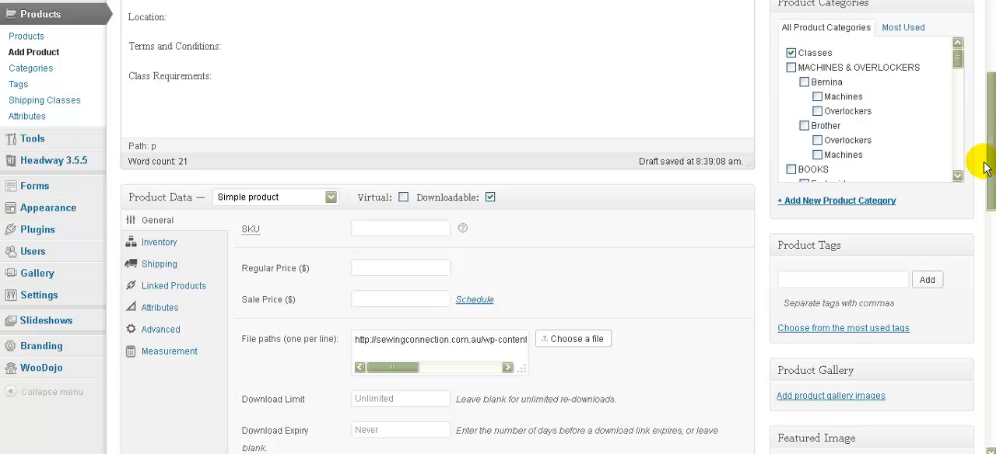
Step: Set the product's download limit to 3 and its download expiry to 3 days
drag(984, 167, 986, 214)
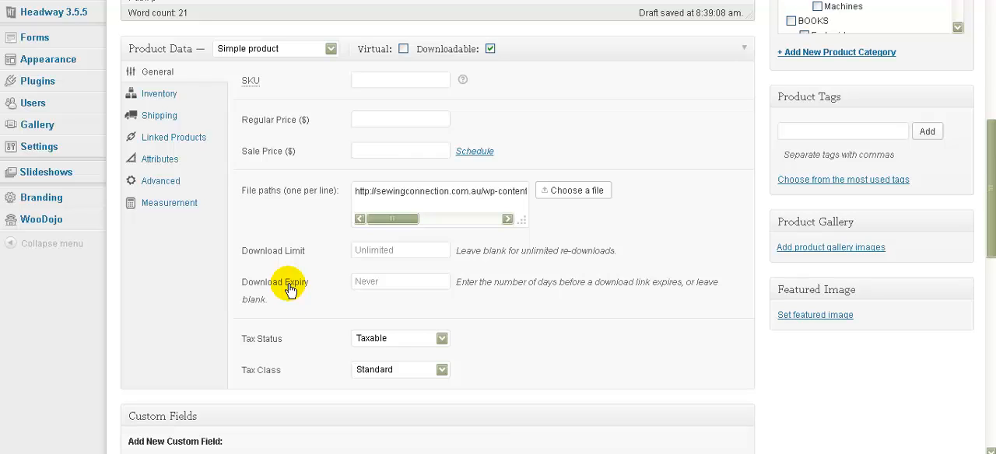
click(388, 246)
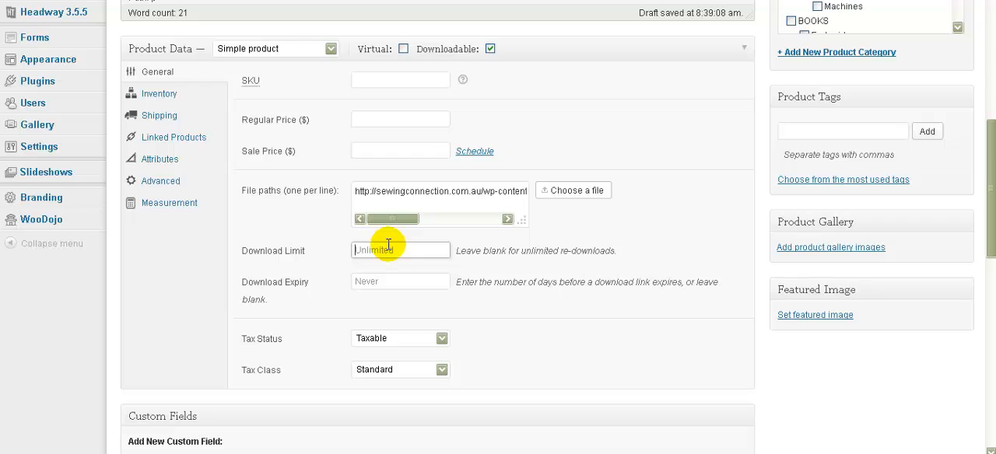
click(388, 250)
text(3)
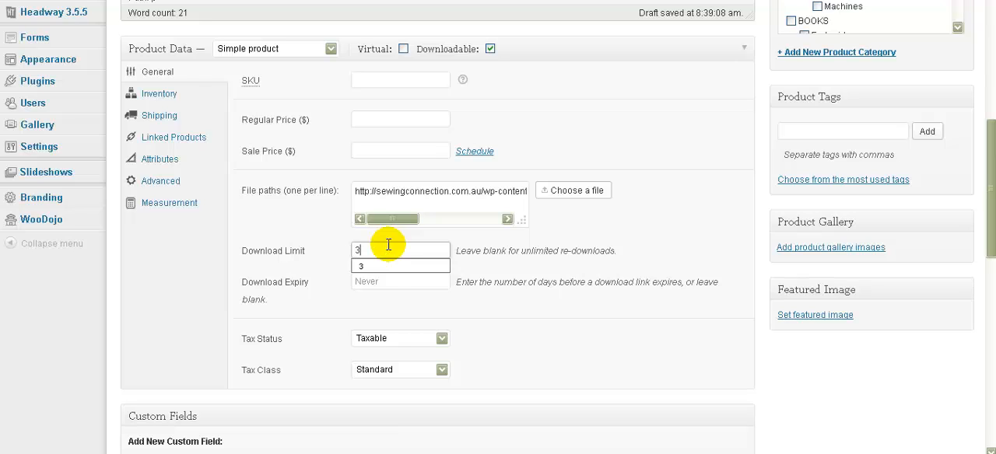
click(386, 281)
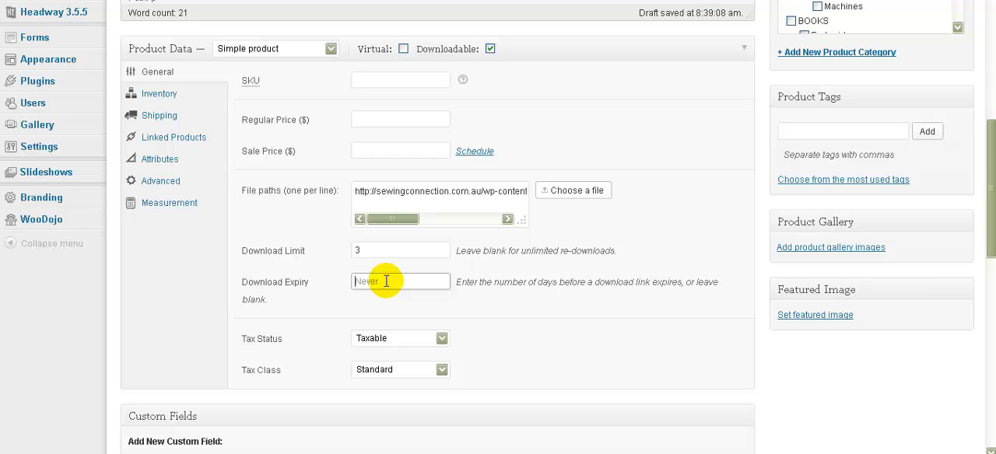
text(3)
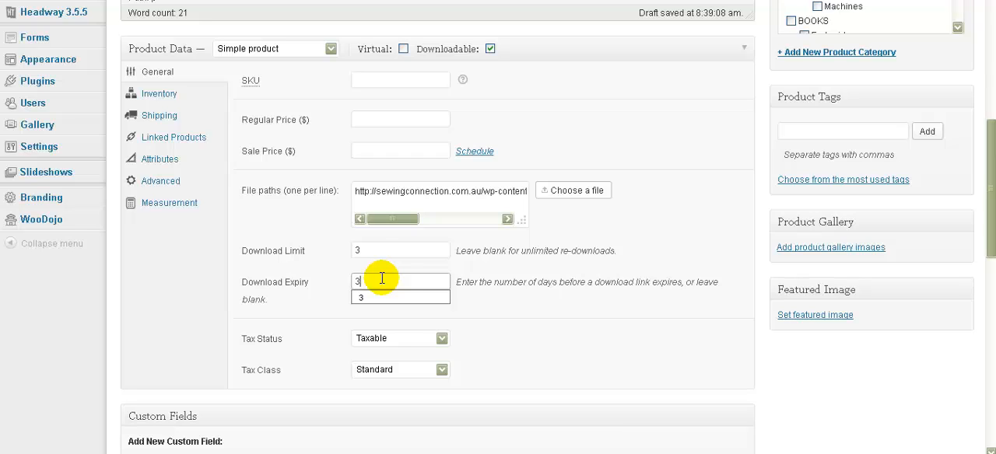
Step: Clear the download expiry and download limit values
key(BackSpace)
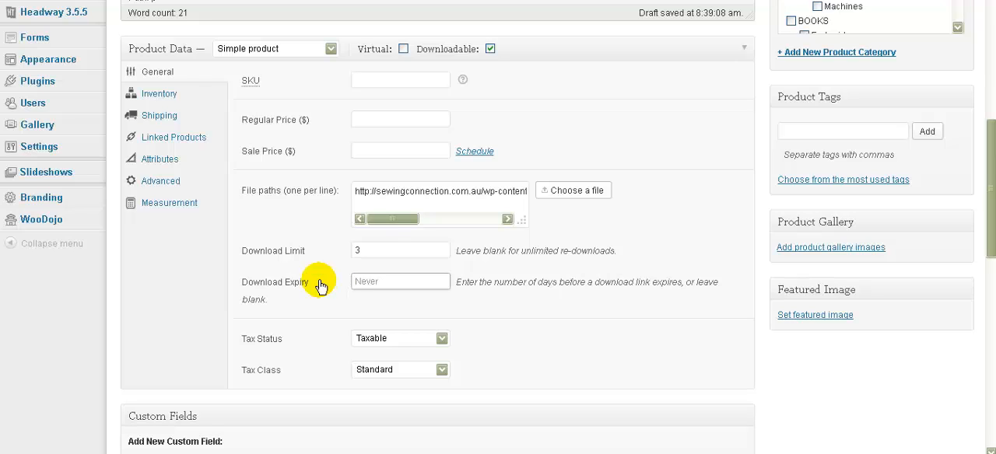
double_click(373, 250)
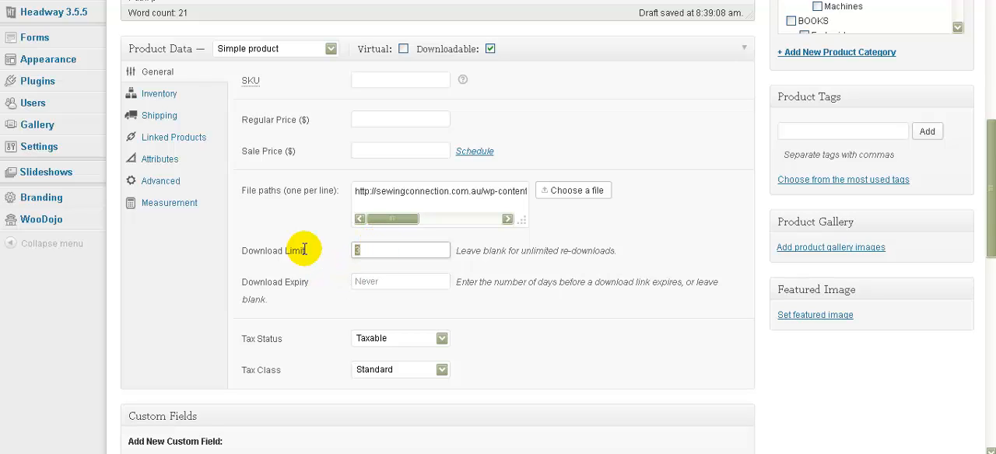
key(BackSpace)
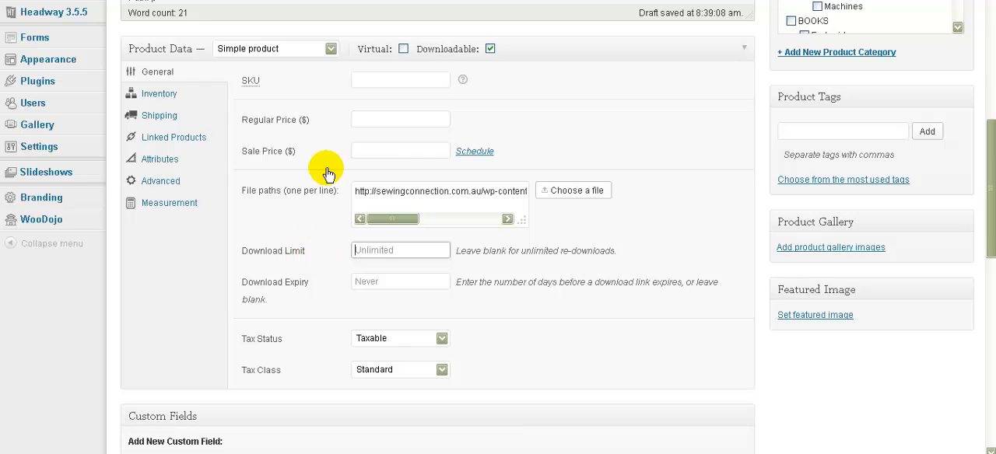
Step: Set the product's regular price to 50 dollars and open its inventory settings
click(385, 117)
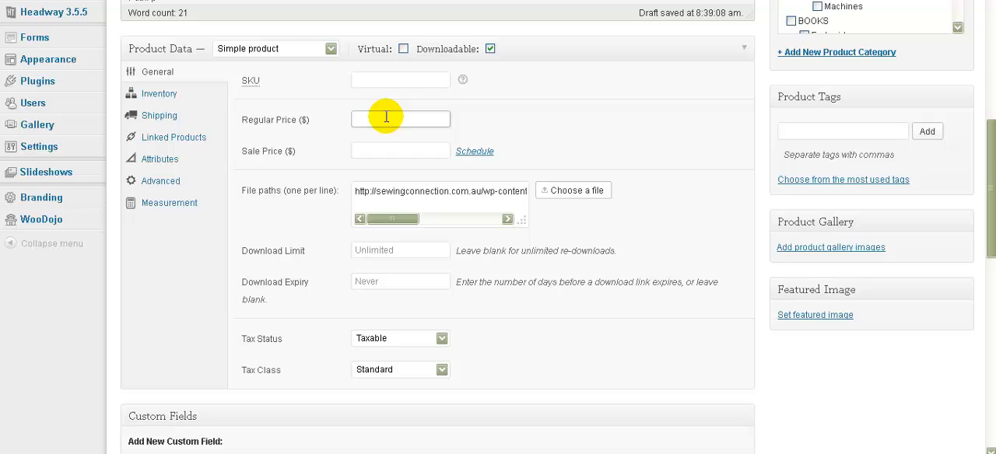
text(50)
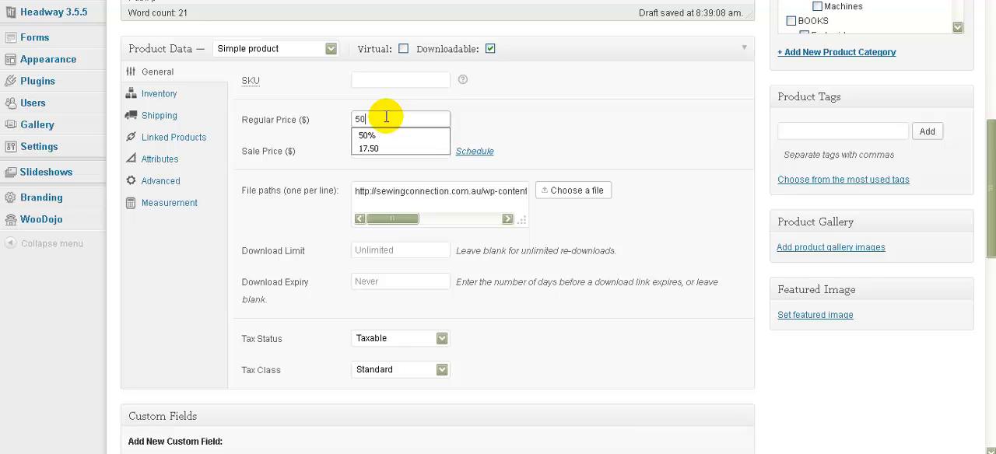
click(154, 94)
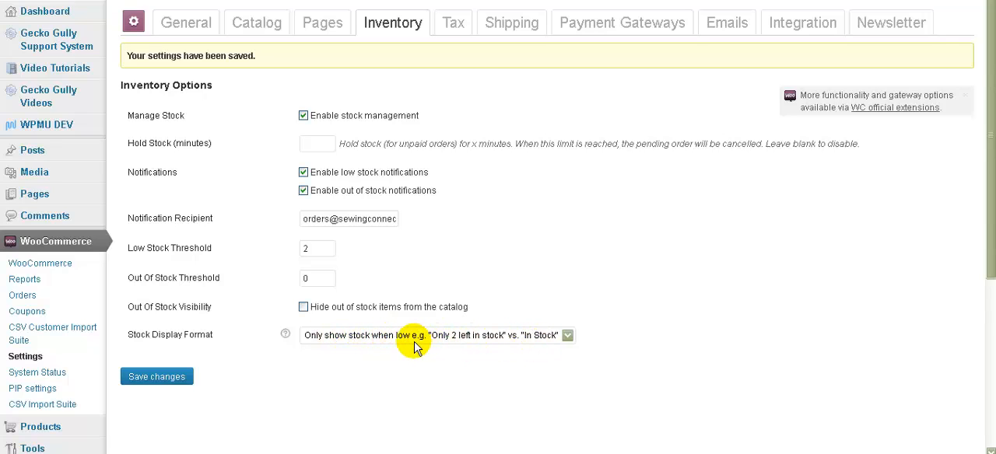
Step: Set the shop-wide stock display format to "Never show stock amount" and save the inventory options
click(566, 339)
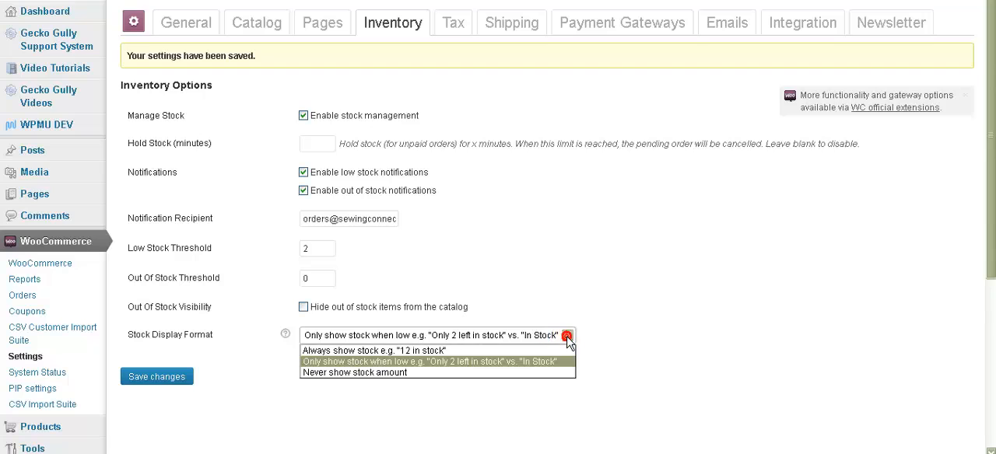
click(467, 373)
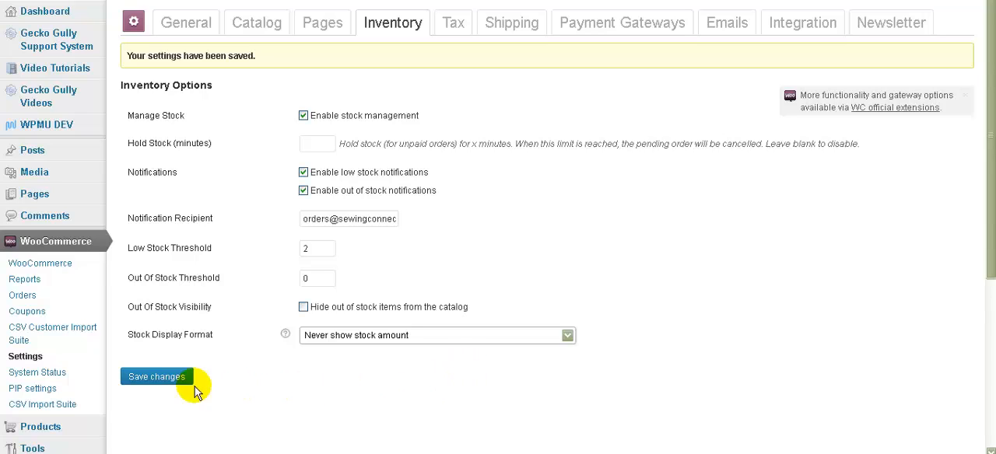
click(144, 380)
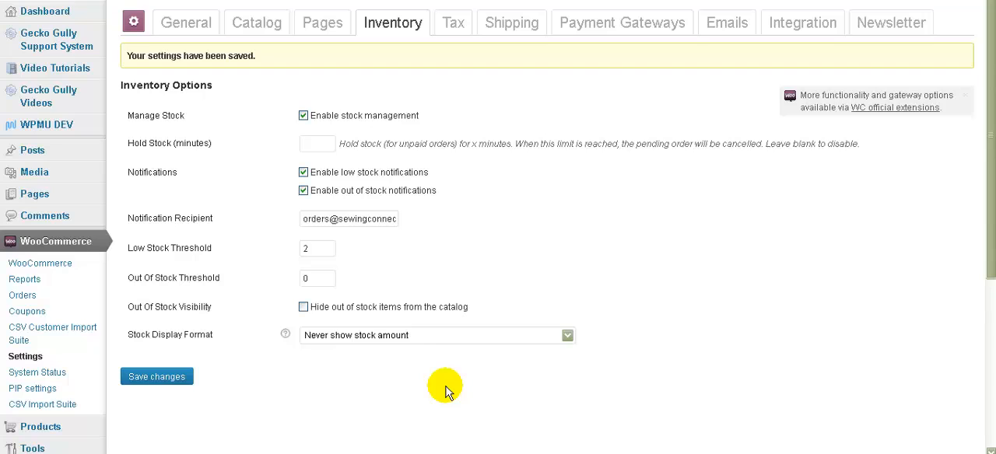
click(567, 335)
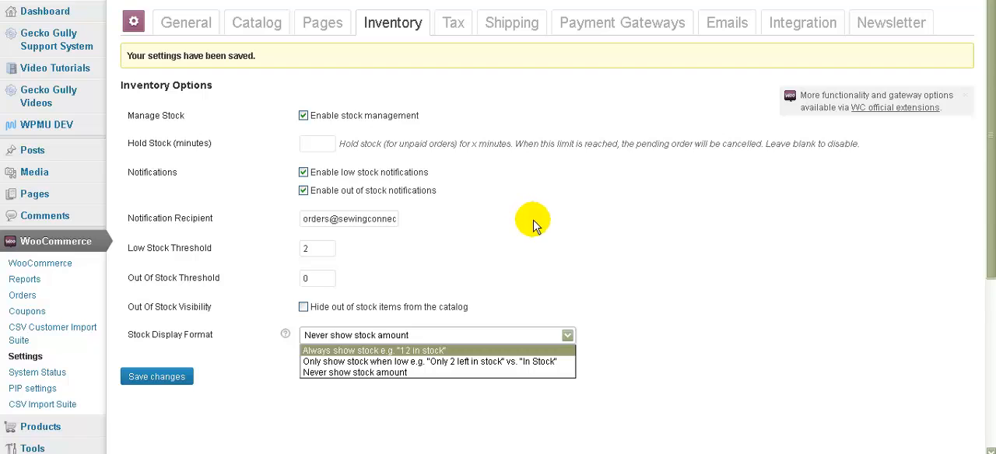
key(Escape)
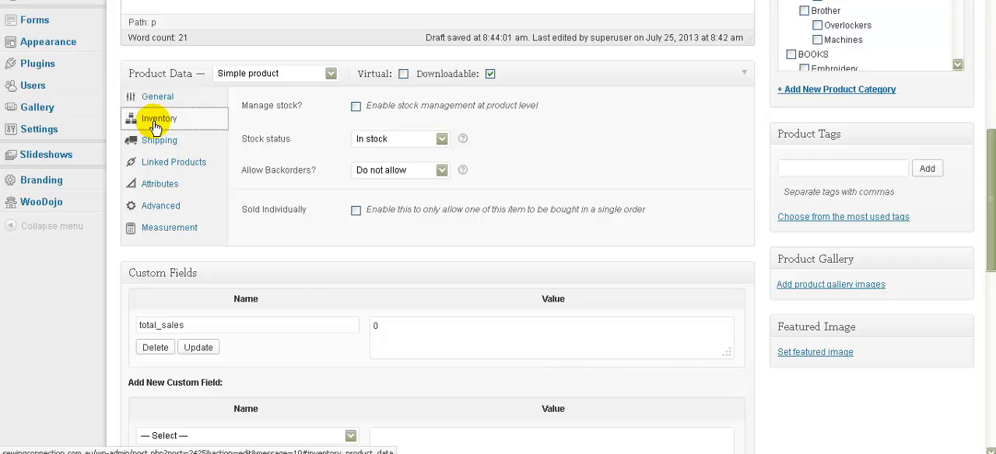
Step: Enable product-level stock management with a stock quantity of 10, keeping the status In stock and backorders set to Do not allow
click(355, 107)
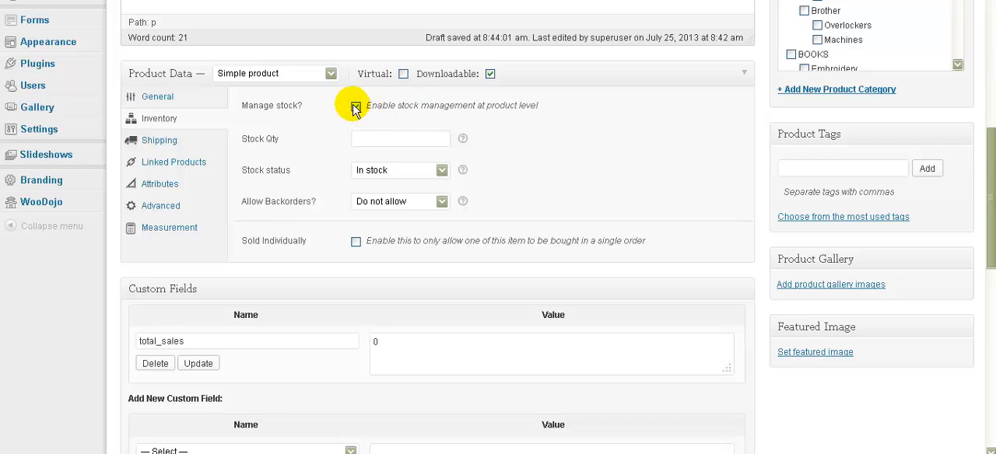
click(388, 138)
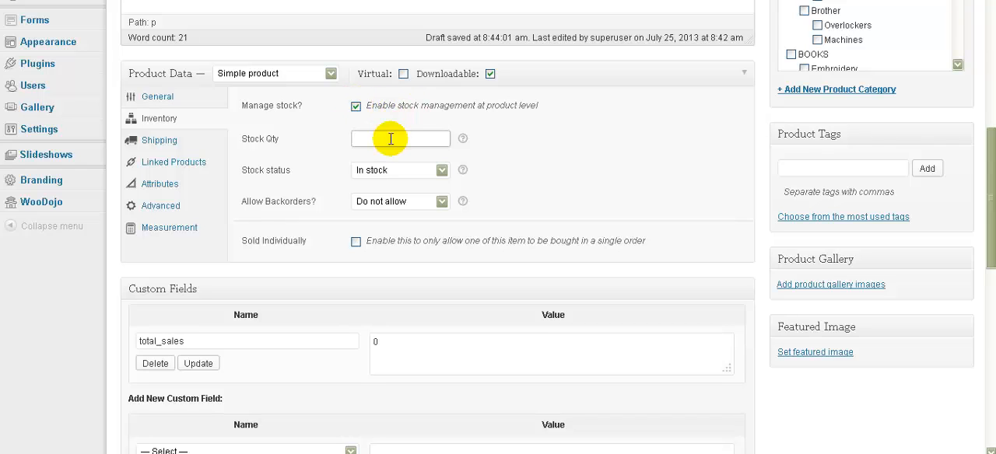
text(10)
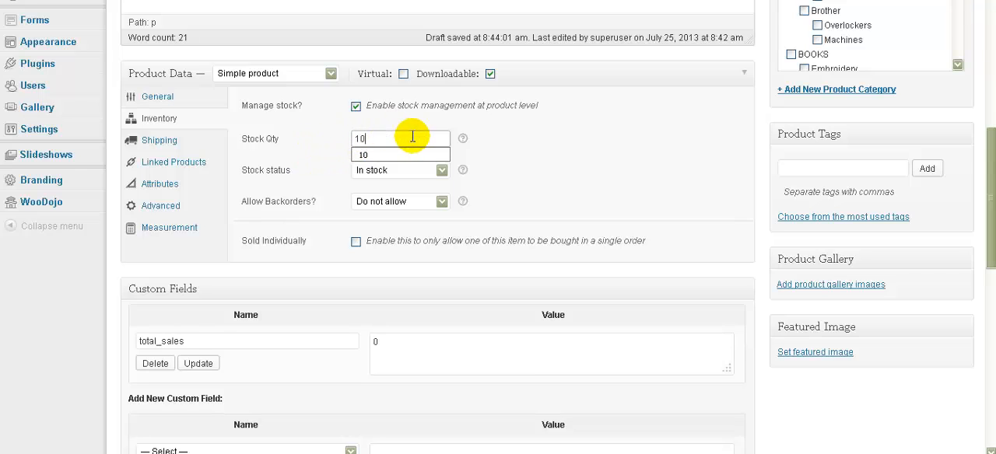
click(441, 173)
click(441, 173)
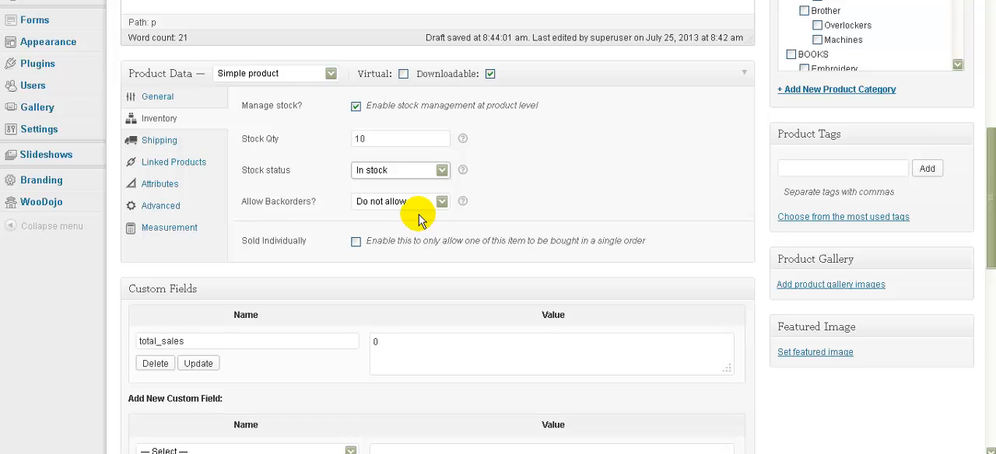
click(441, 201)
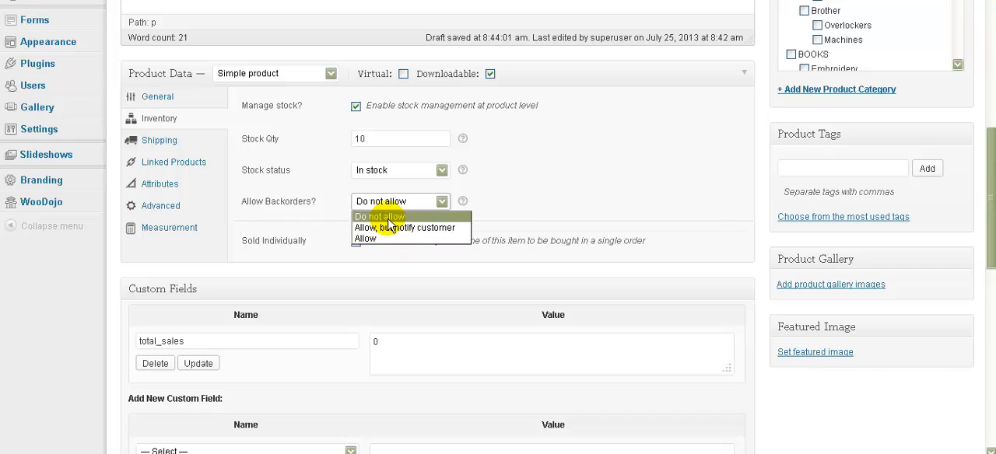
click(598, 198)
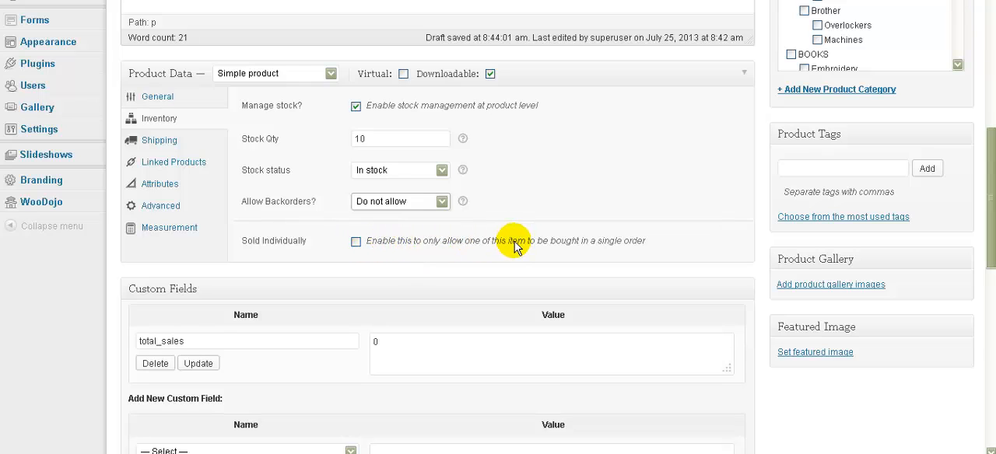
Step: Attach the "Class details" form to the product through Gravity Forms Product Add-Ons and enable display of its title and description
click(170, 148)
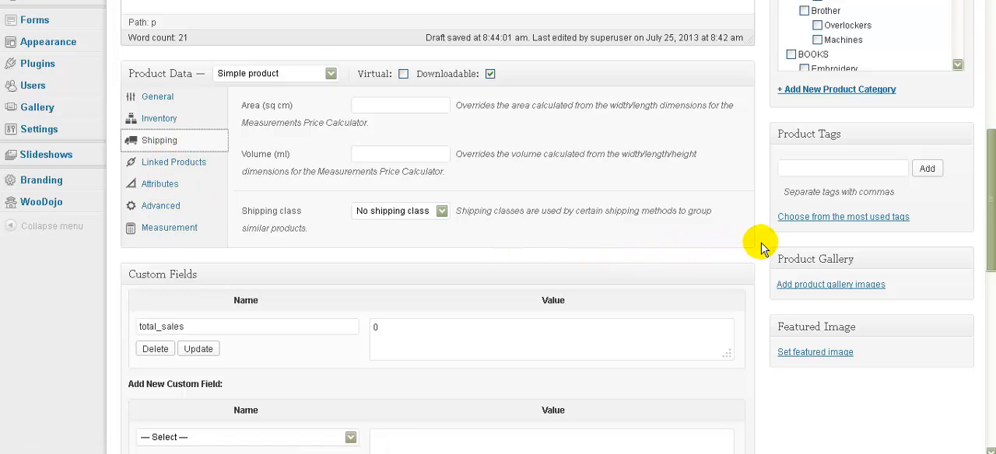
scroll(762, 244, down, 5)
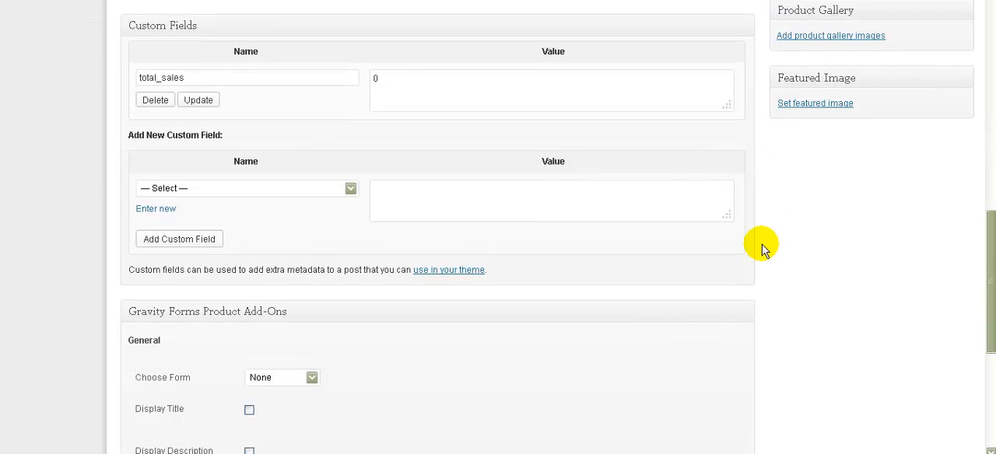
scroll(762, 244, down, 1)
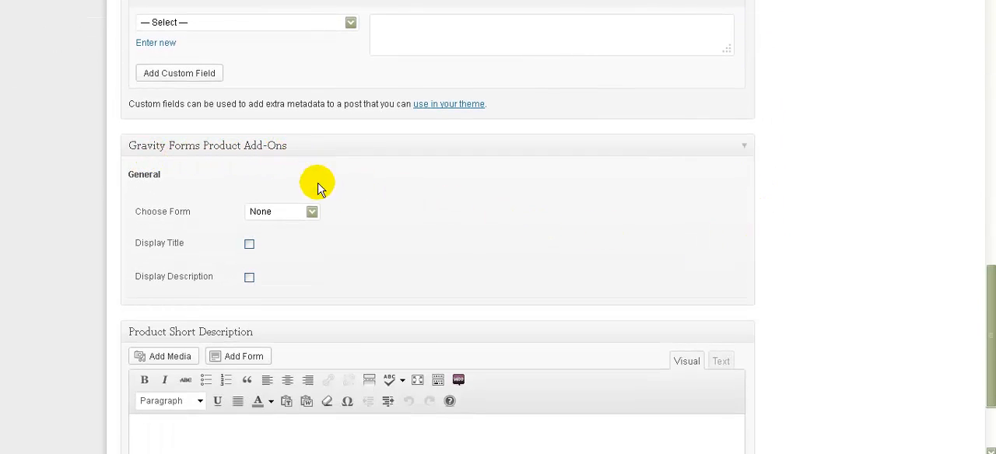
click(313, 214)
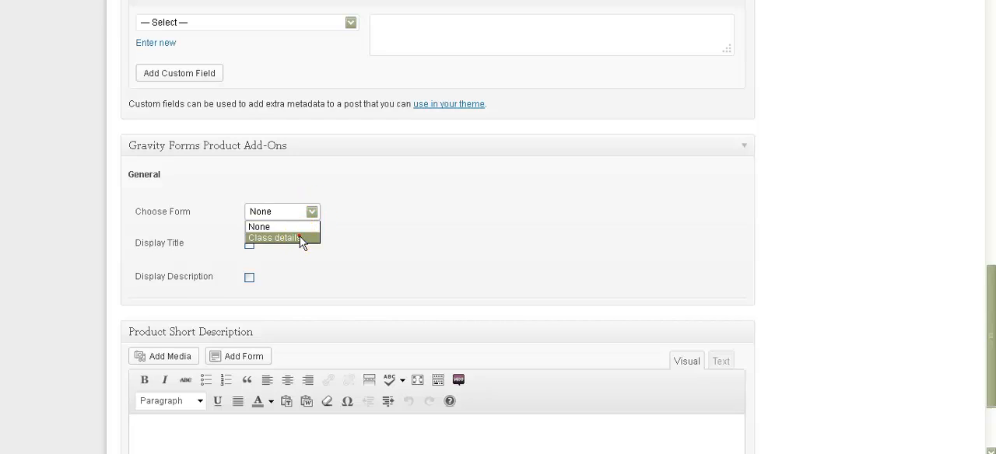
click(300, 238)
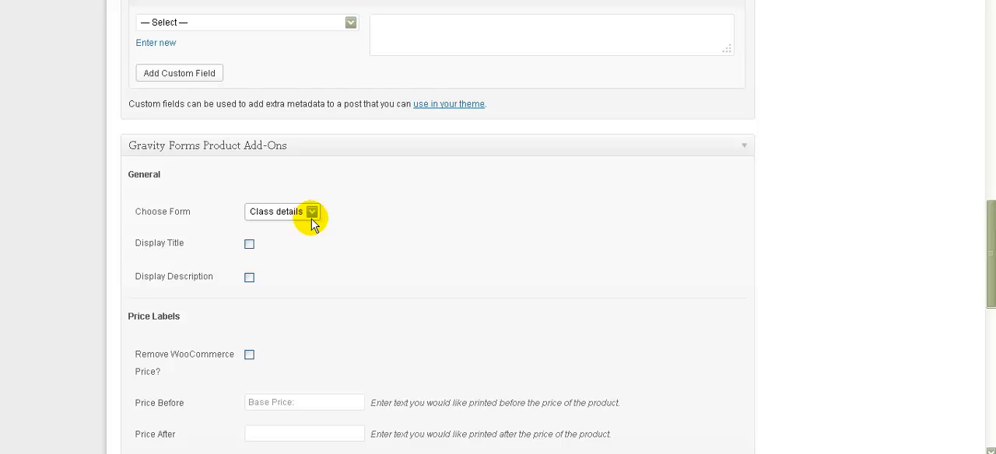
click(248, 245)
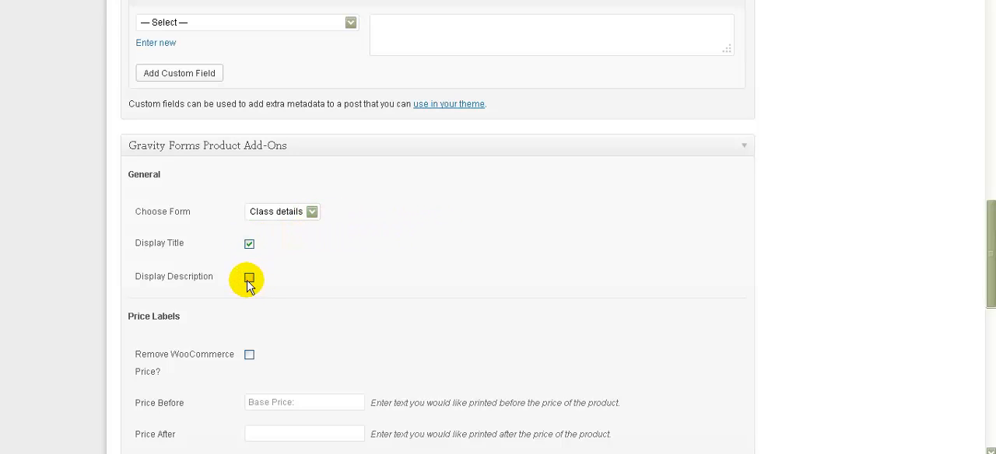
click(249, 278)
Step: Disable the form add-on's total calculations, subtotal, options label and total label for the product
scroll(629, 280, down, 3)
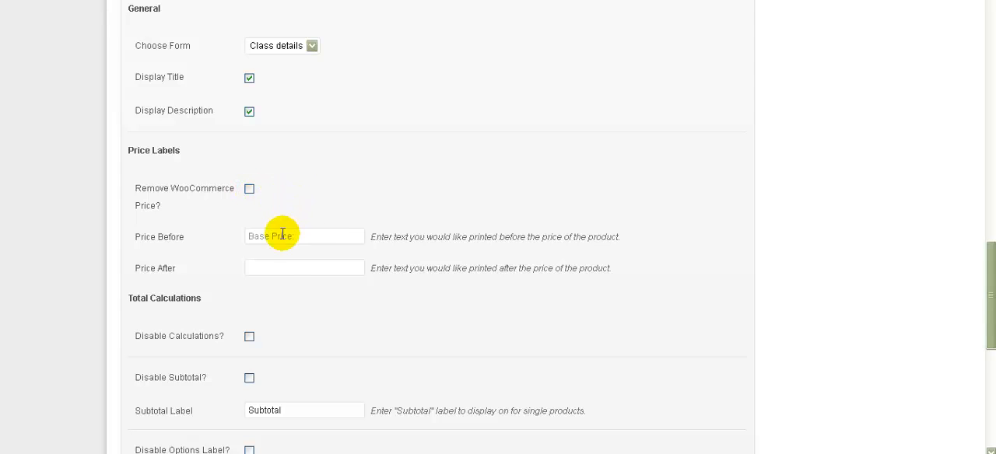
scroll(453, 296, down, 2)
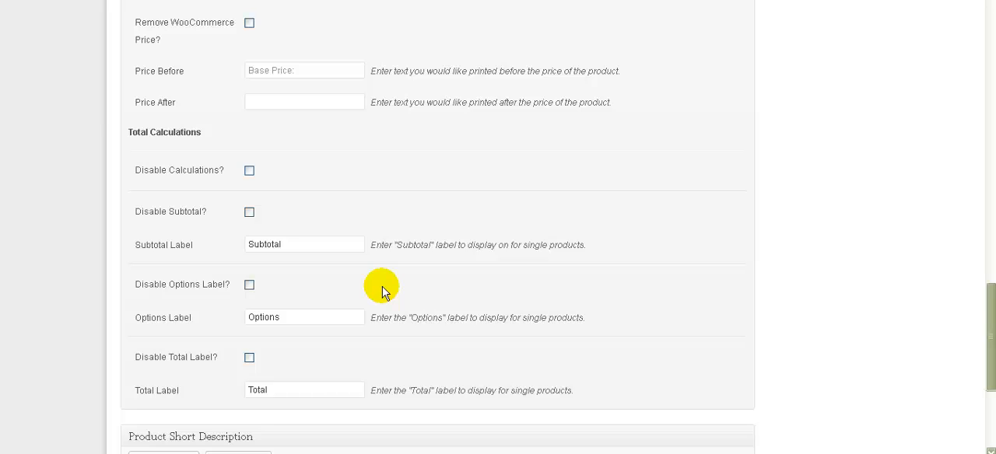
click(249, 171)
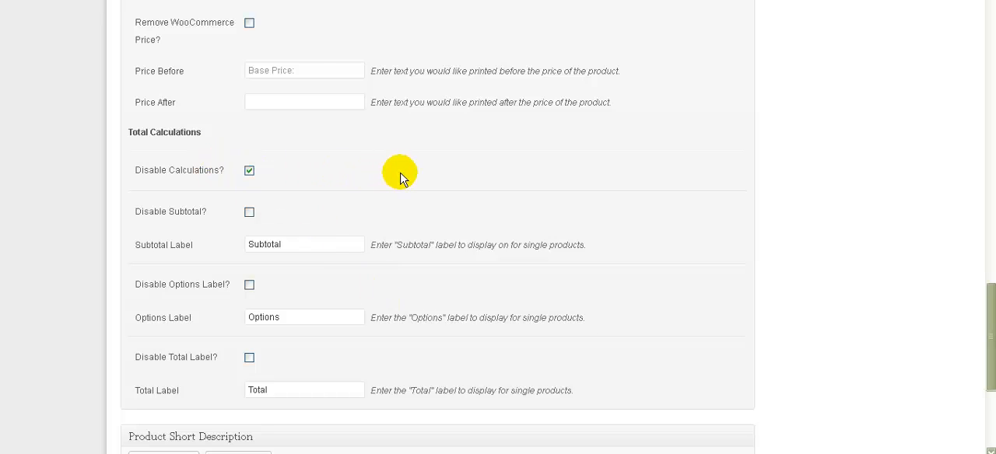
click(249, 213)
click(249, 285)
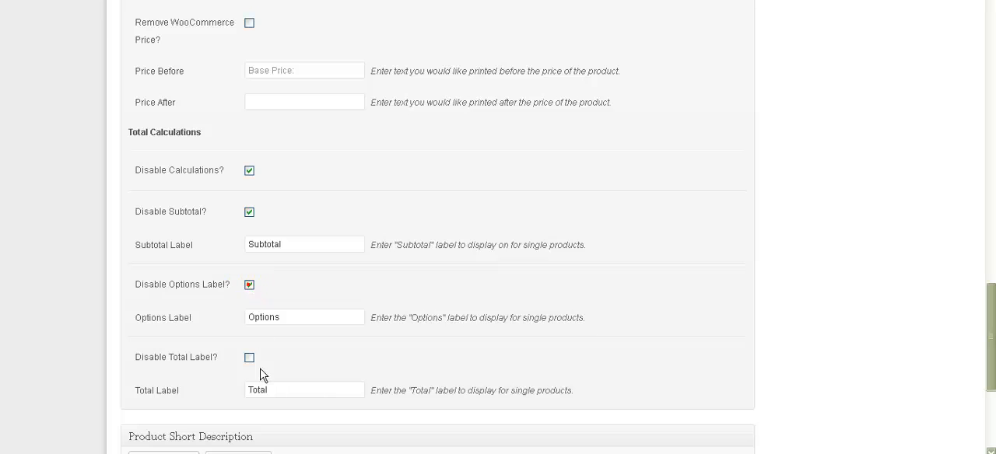
click(249, 358)
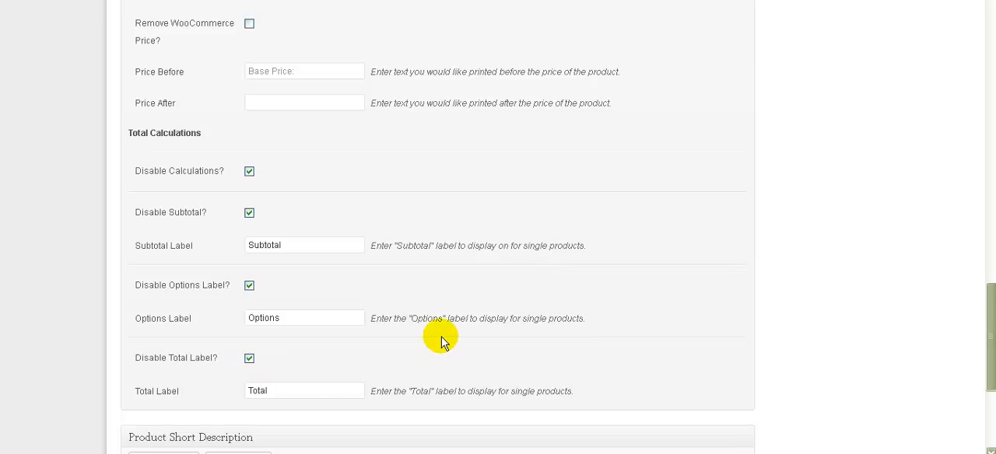
Step: Upload cowboy.gif and set it as the product's featured image
scroll(441, 340, up, 2)
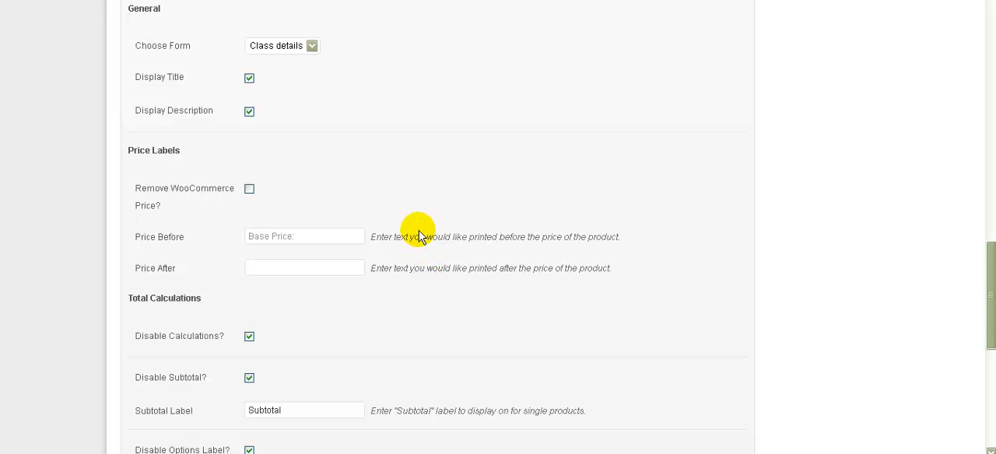
scroll(418, 234, down, 1)
scroll(670, 247, up, 5)
scroll(722, 247, up, 5)
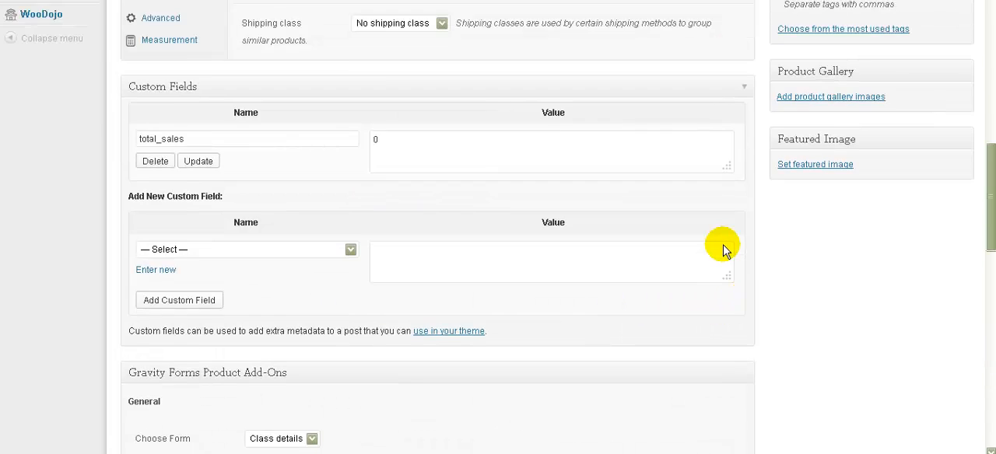
scroll(728, 249, down, 2)
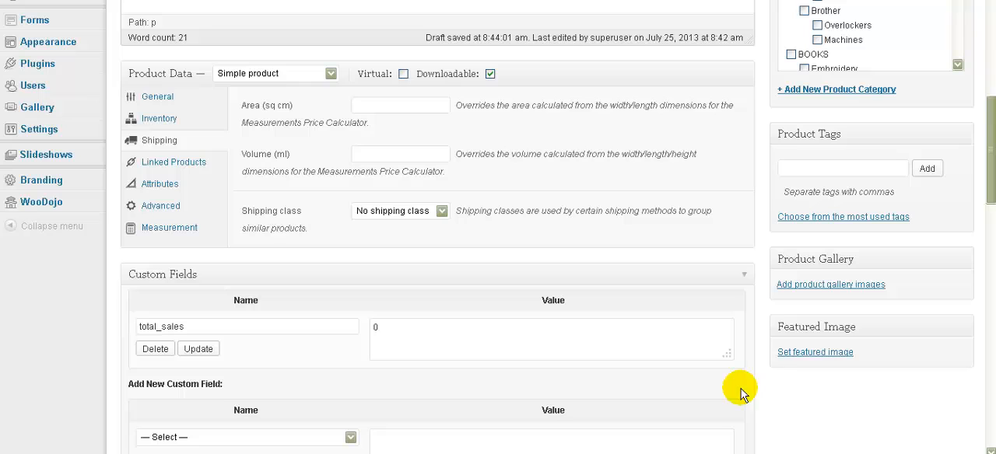
click(823, 350)
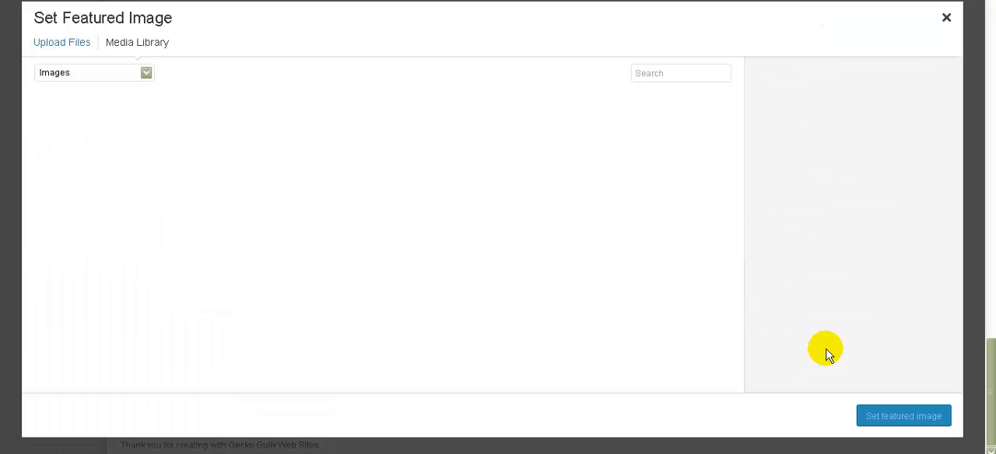
click(62, 42)
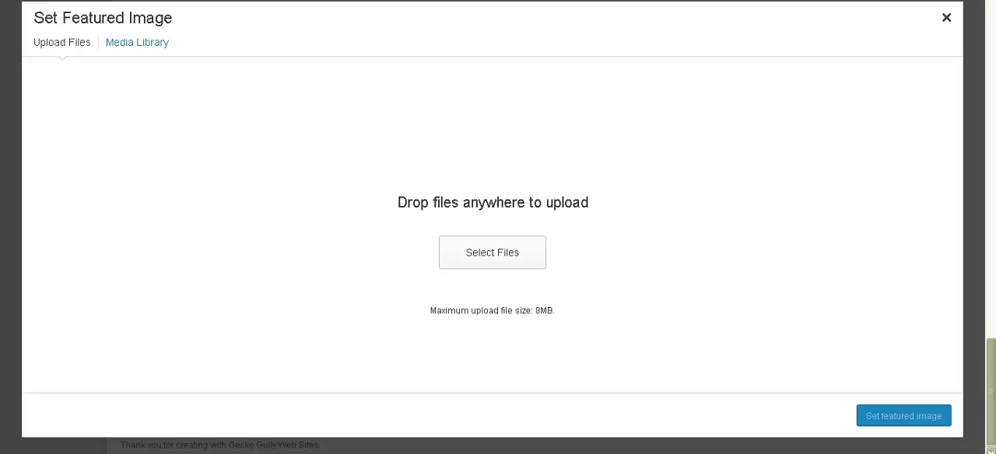
drag(274, 344, 609, 217)
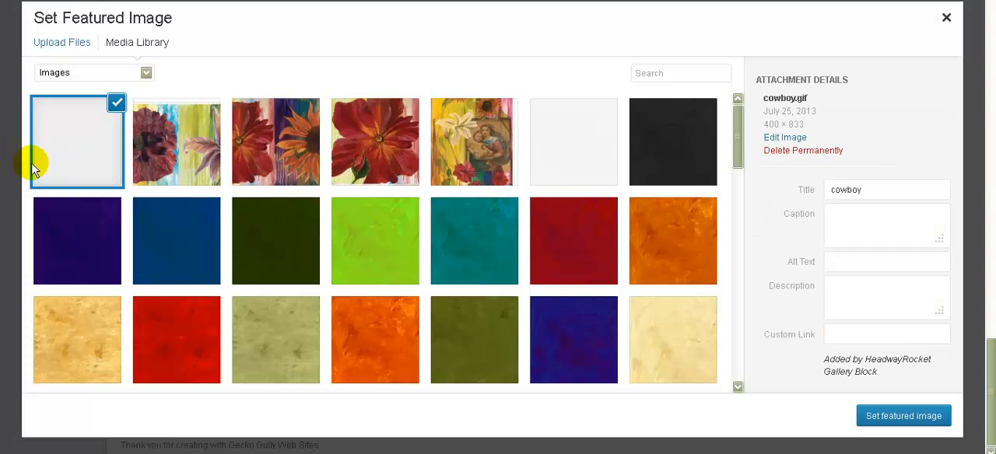
click(886, 417)
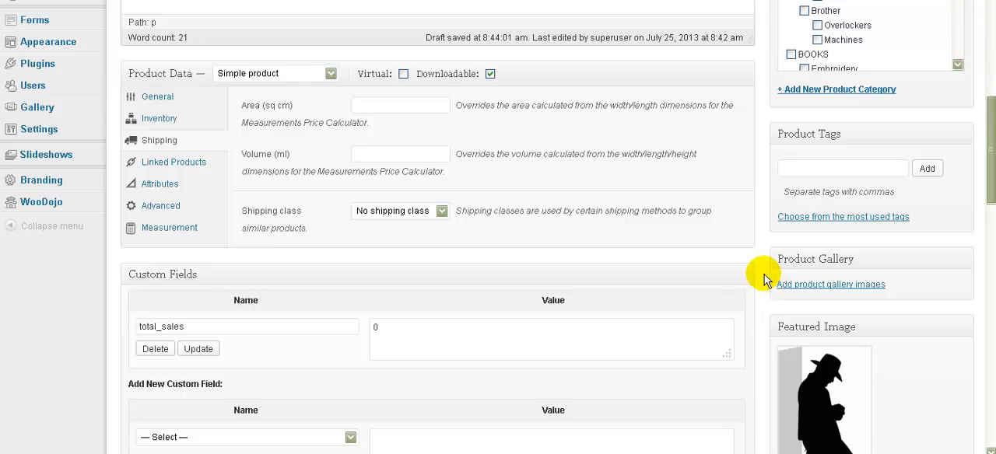
Step: Publish the class product and open its live page in the shop
scroll(762, 280, up, 4)
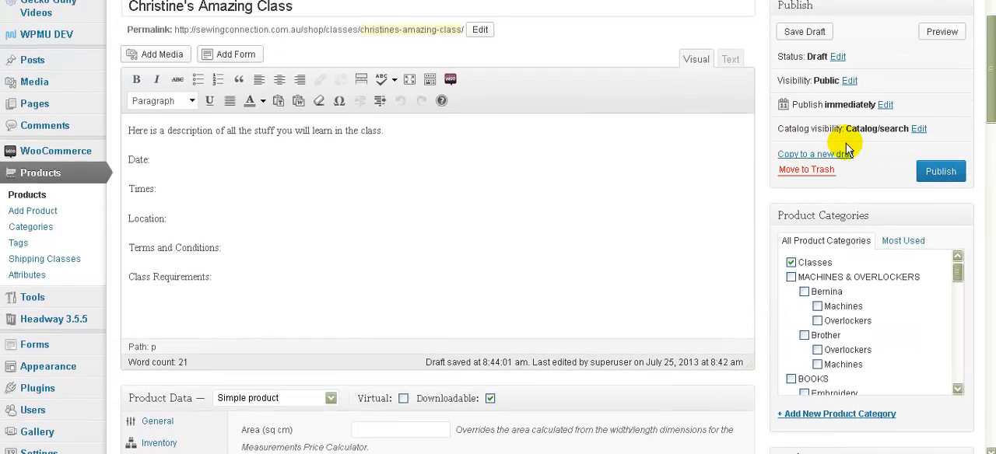
click(939, 178)
click(941, 179)
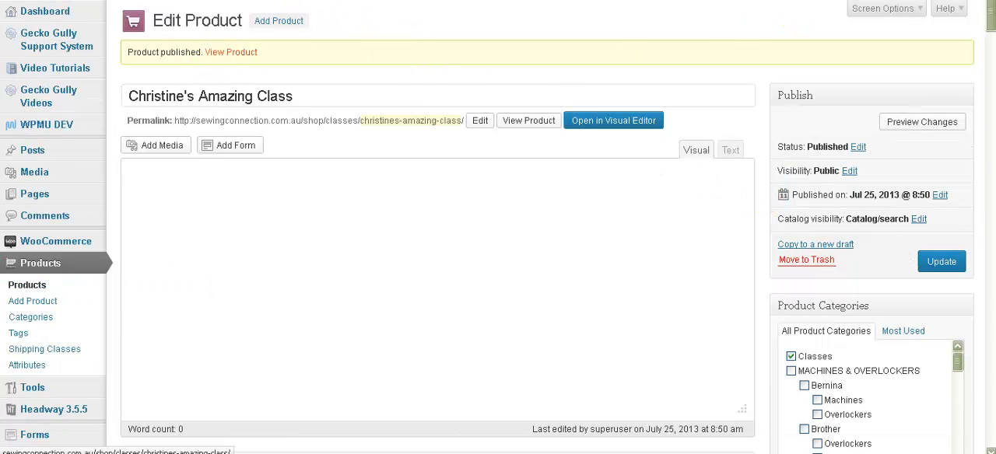
click(231, 52)
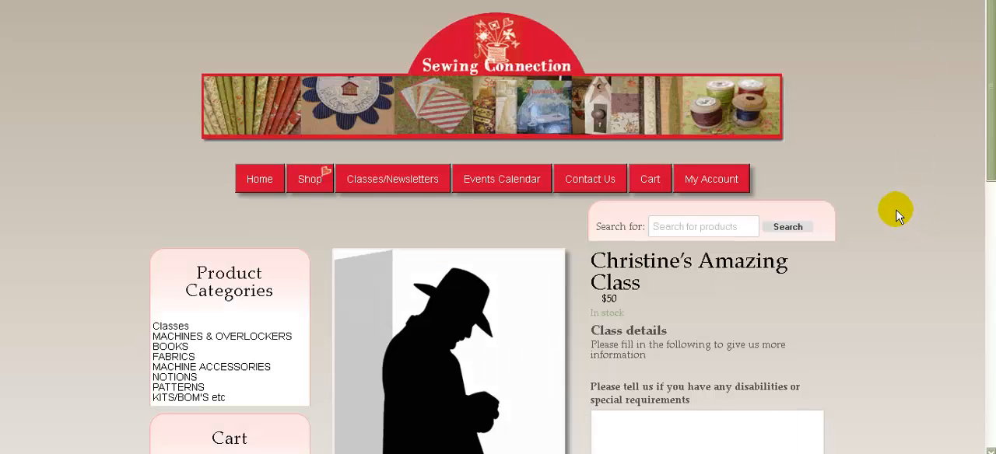
Step: Fill in the live class form with "dsjhgfjsh" as special requirements and "I am an expert" as the other patchworking experience level
scroll(896, 213, down, 3)
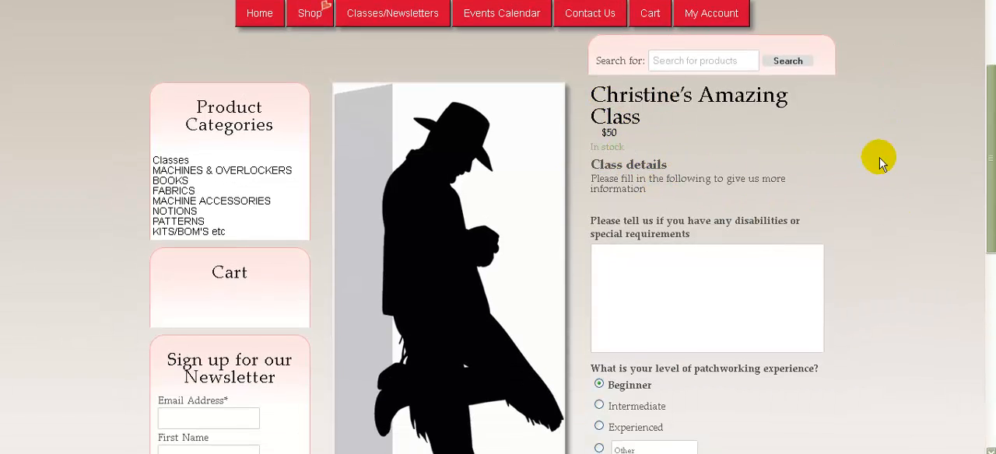
scroll(880, 160, down, 2)
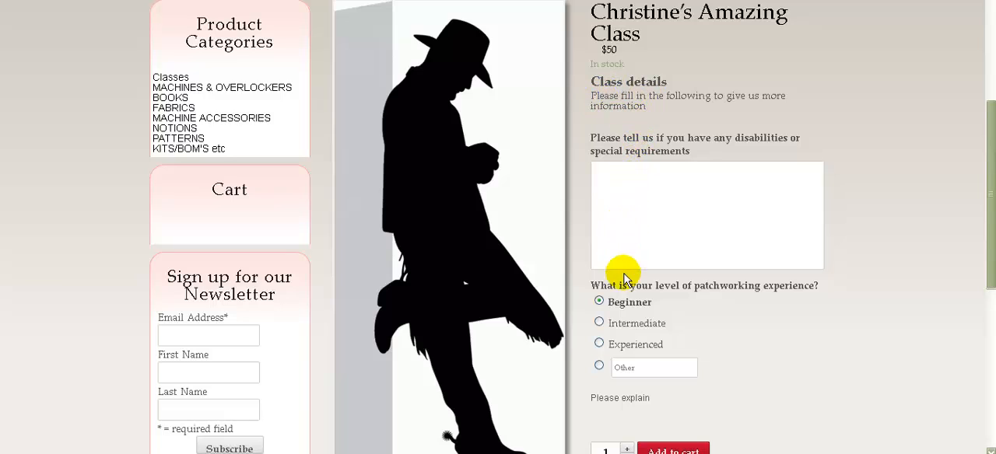
click(658, 185)
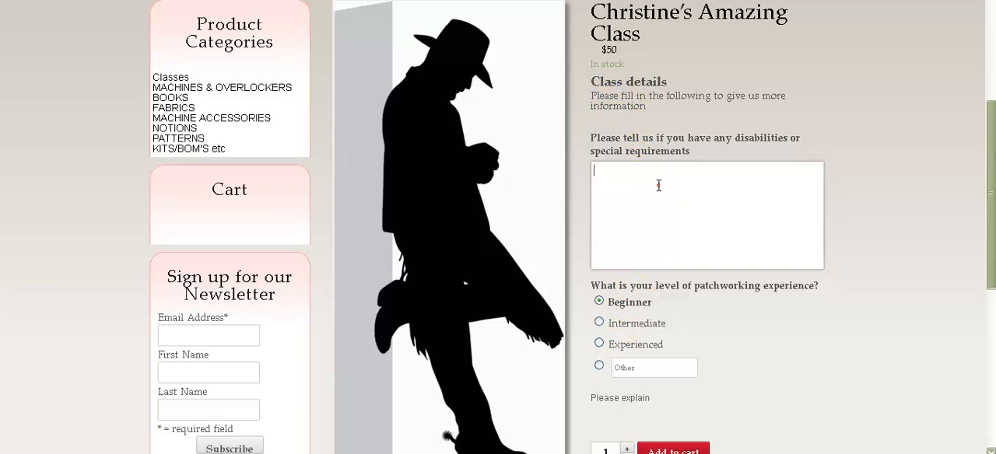
text(dsjhgfjsh)
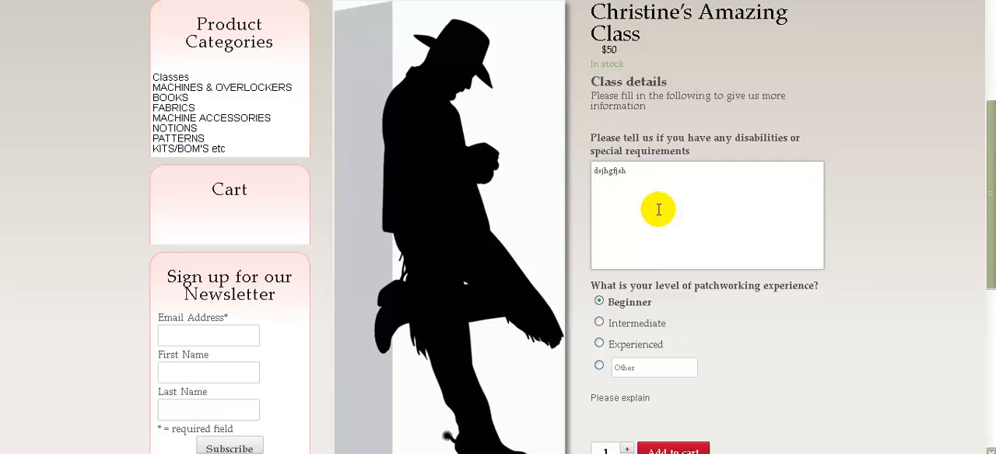
click(599, 323)
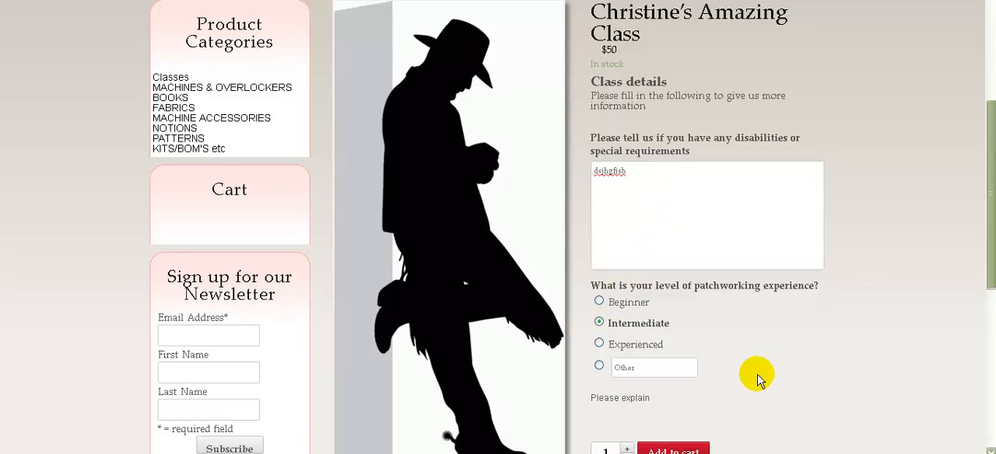
scroll(757, 370, down, 3)
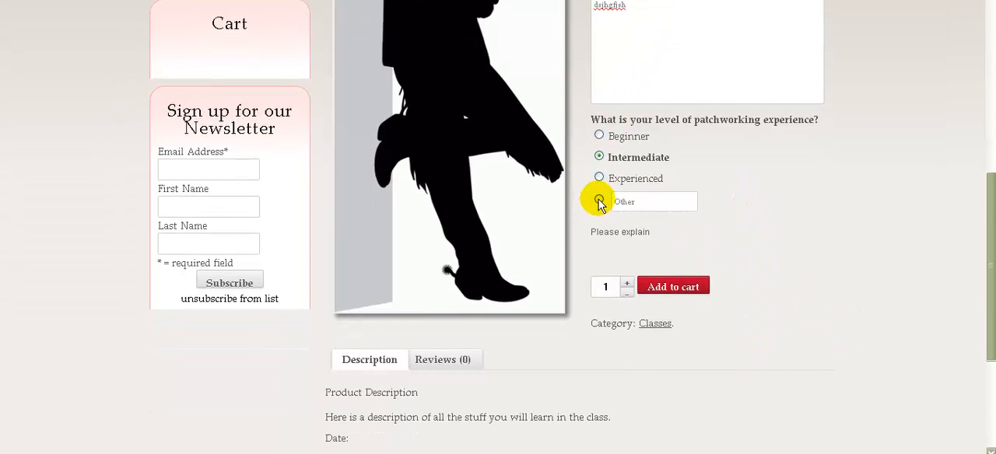
click(599, 201)
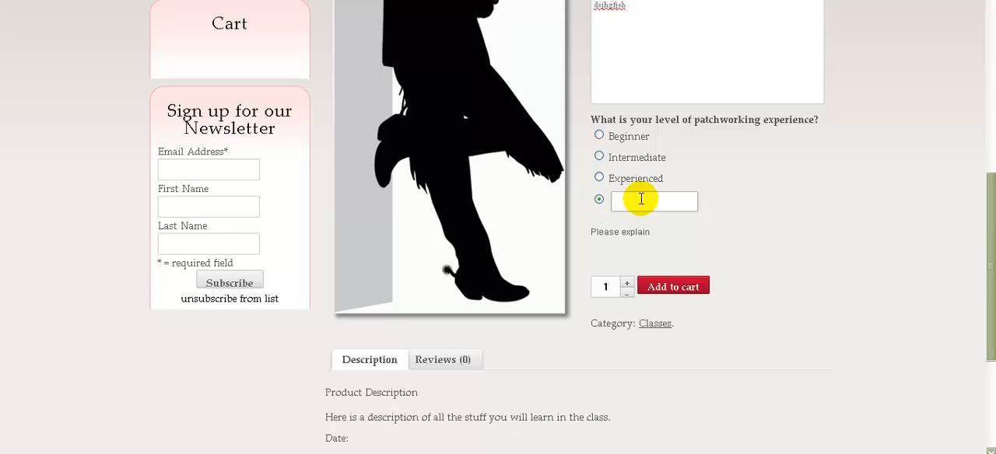
text(I am an expert)
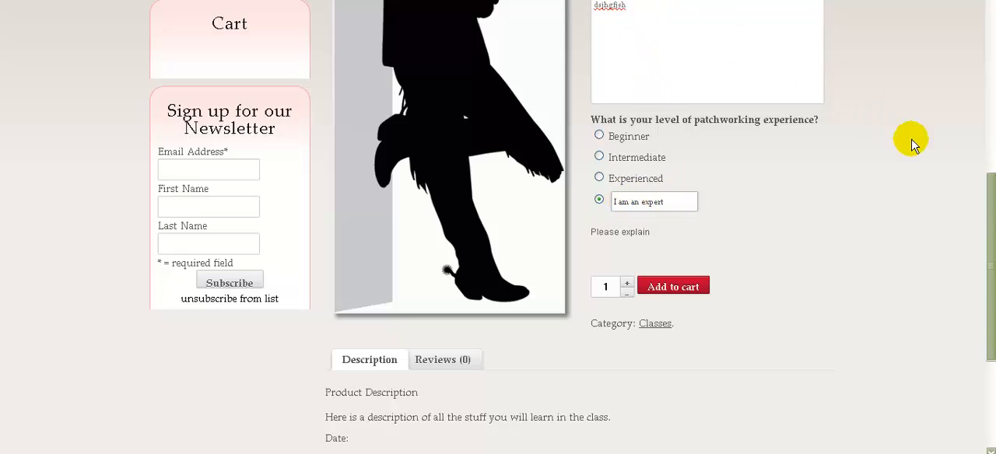
Step: Review the live class page, from its completed form and purchase area to the product description
scroll(989, 187, up, 1)
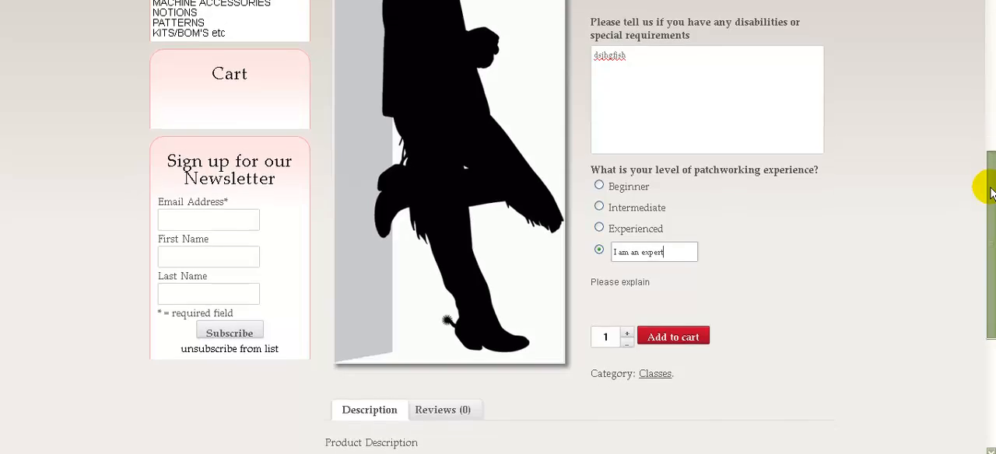
scroll(989, 183, up, 1)
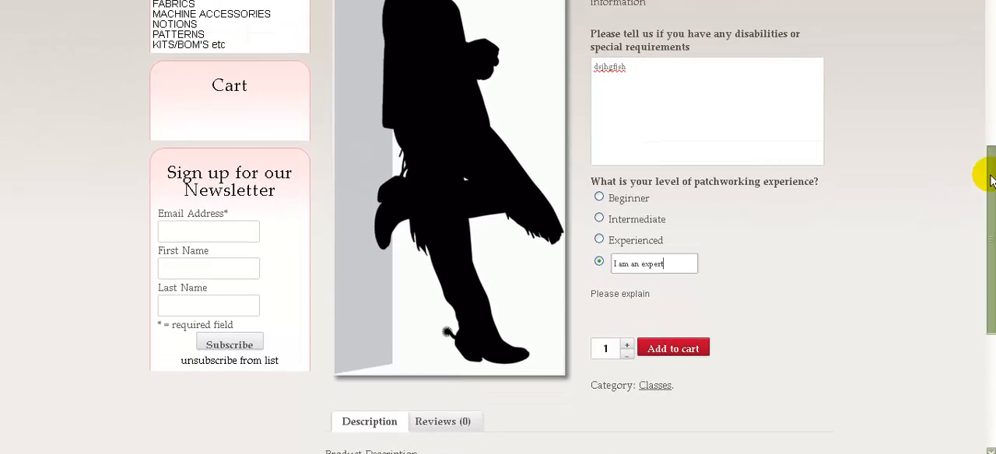
drag(990, 176, 991, 178)
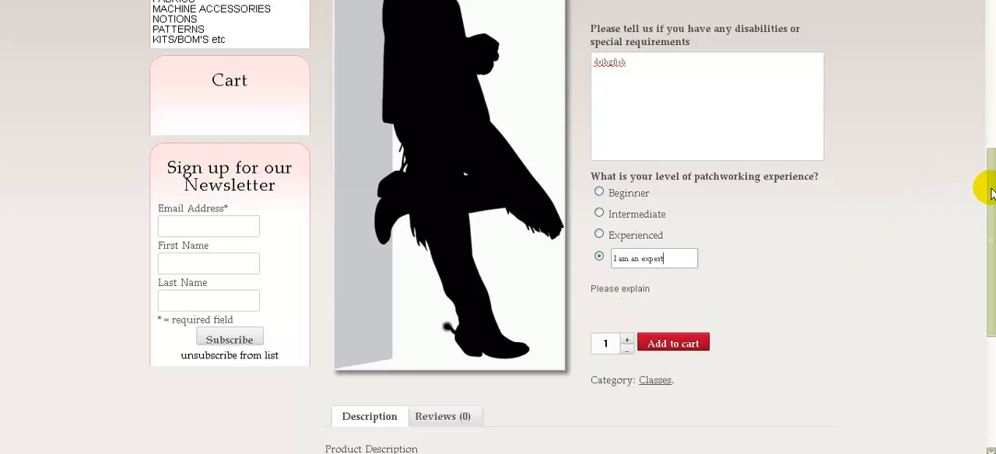
drag(990, 193, 972, 304)
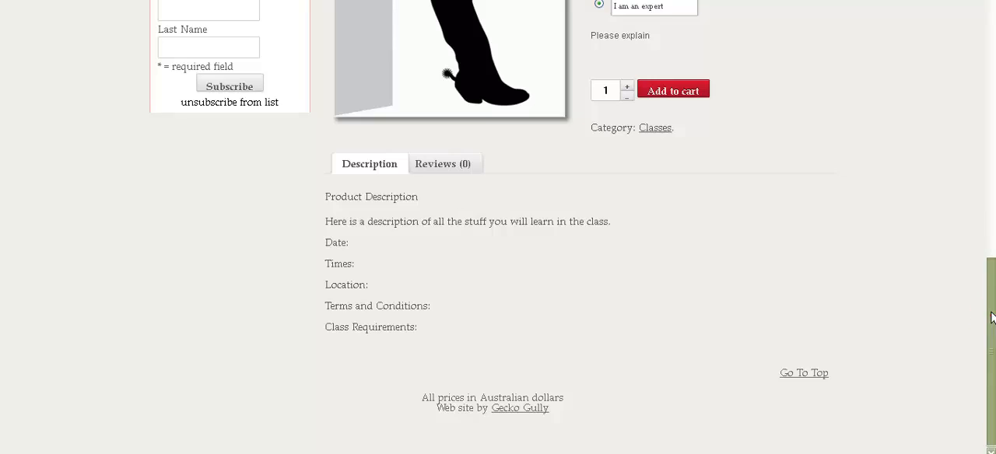
drag(992, 318, 981, 60)
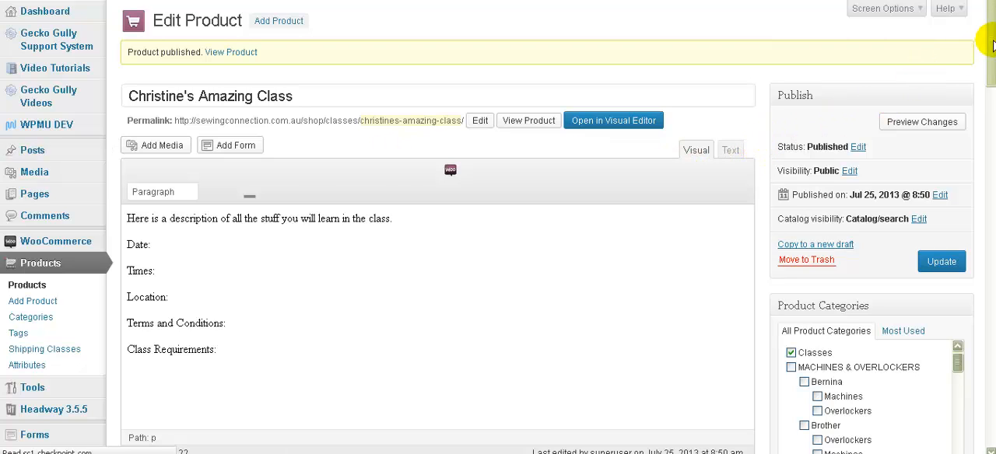
Step: Go back to the full list of shop products and open the class product in Quick Edit
drag(992, 45, 991, 93)
click(152, 202)
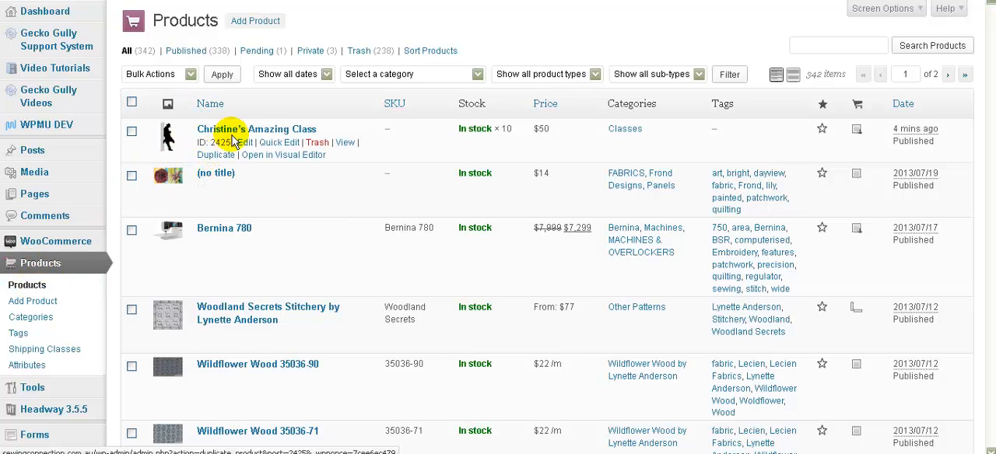
click(271, 144)
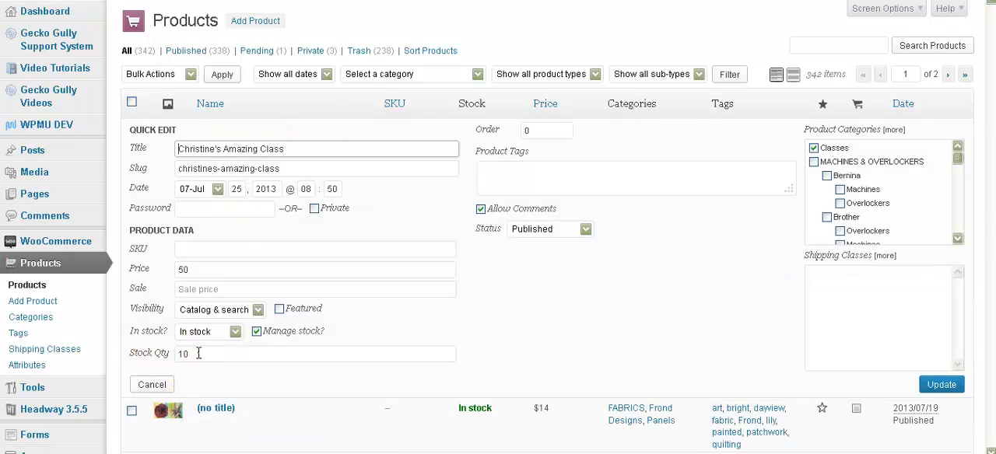
Step: Open the class product's stock quantity for editing
click(173, 354)
click(215, 354)
click(225, 355)
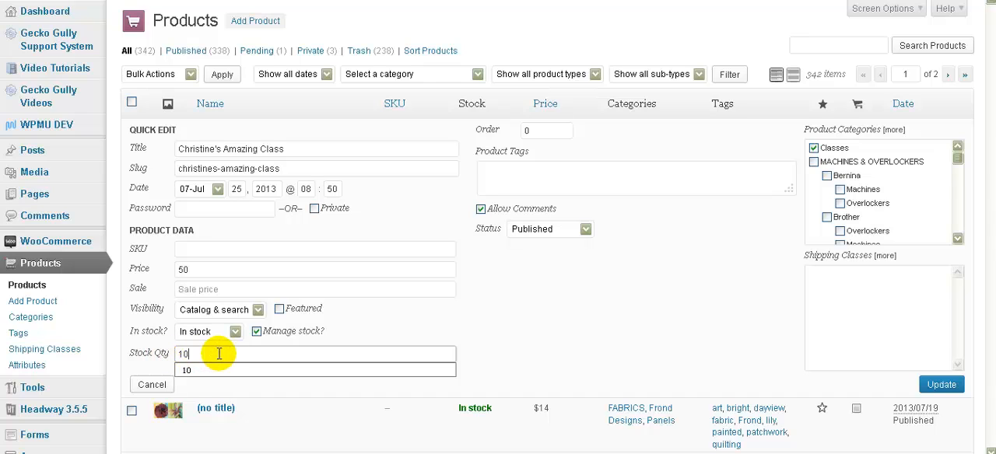
Step: Examine the available publication statuses and catalog visibility options for the class product without choosing a different one
click(583, 231)
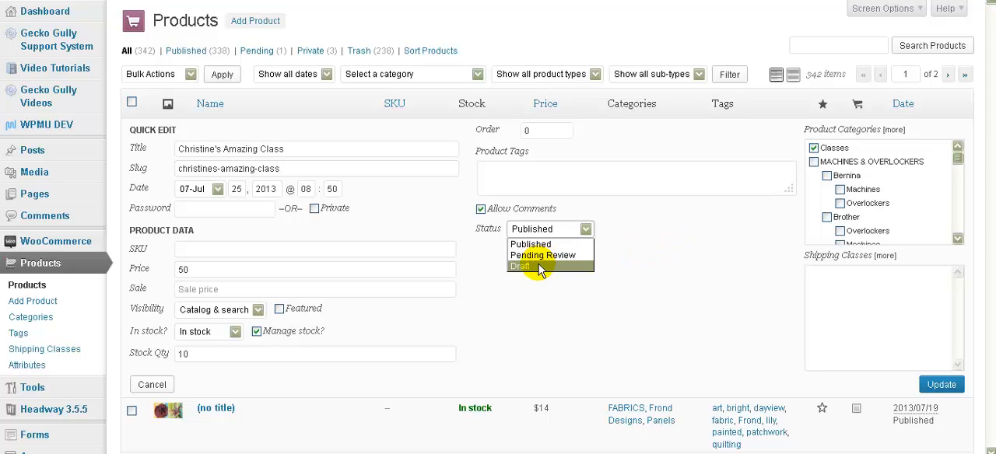
click(679, 256)
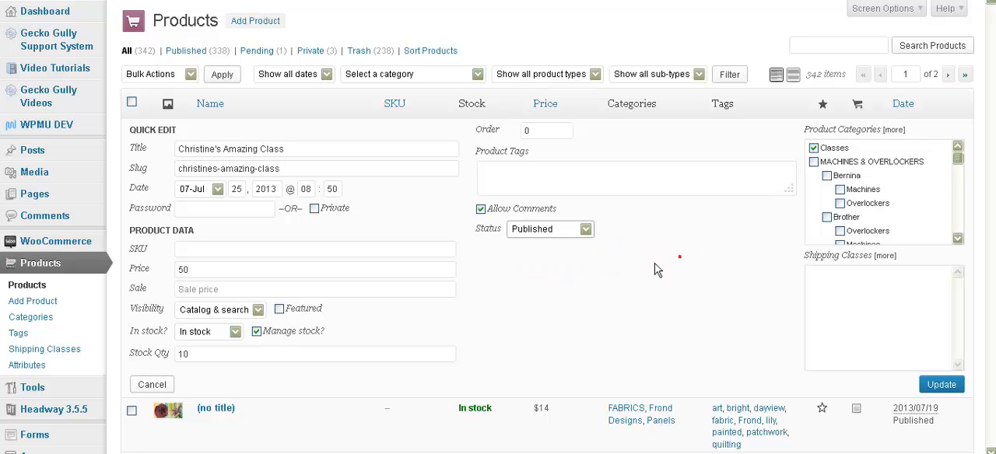
click(259, 310)
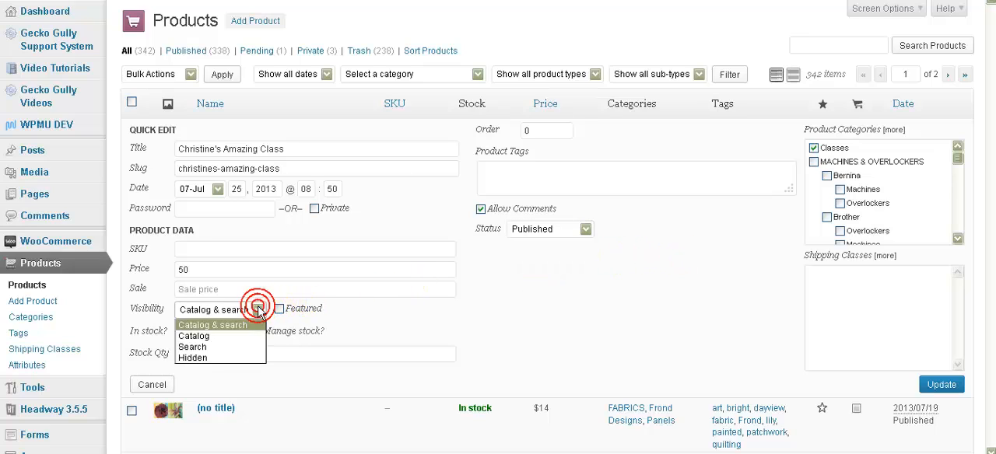
click(615, 302)
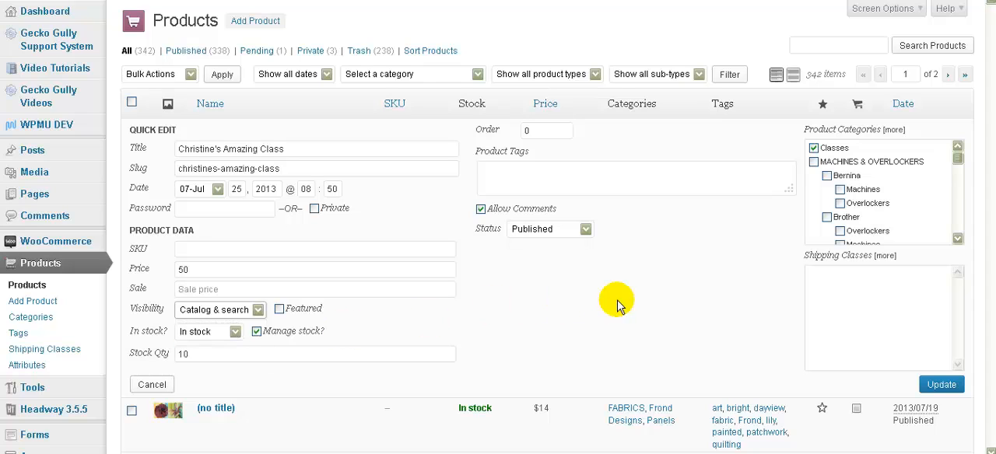